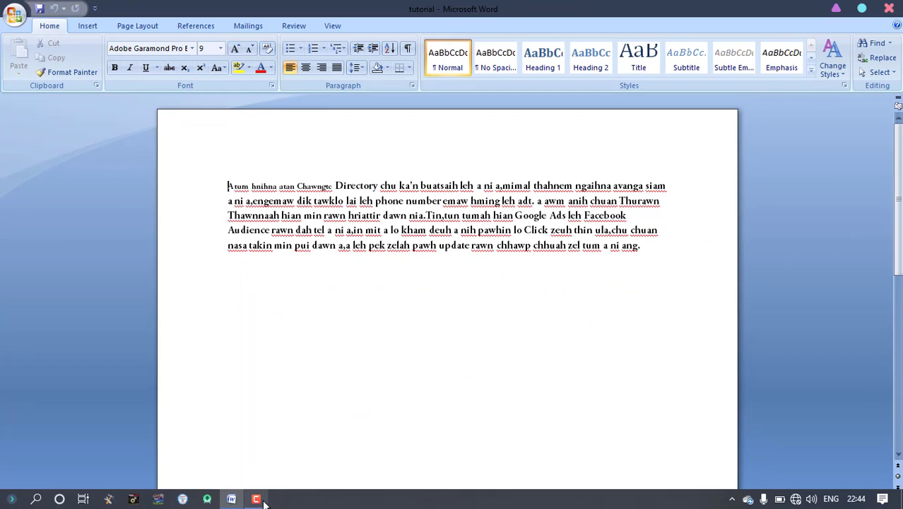
{"action": "left_click", "coordinate": [261, 500]}
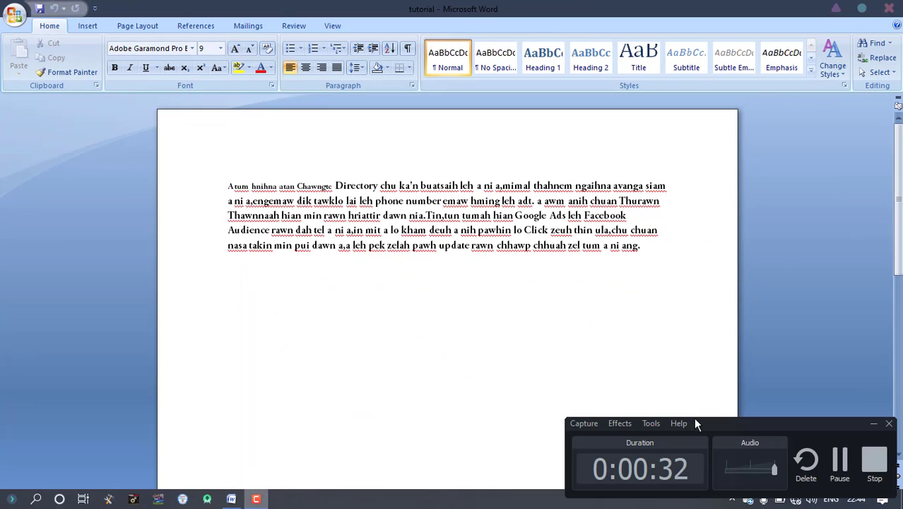
{"action": "left_click", "coordinate": [837, 463]}
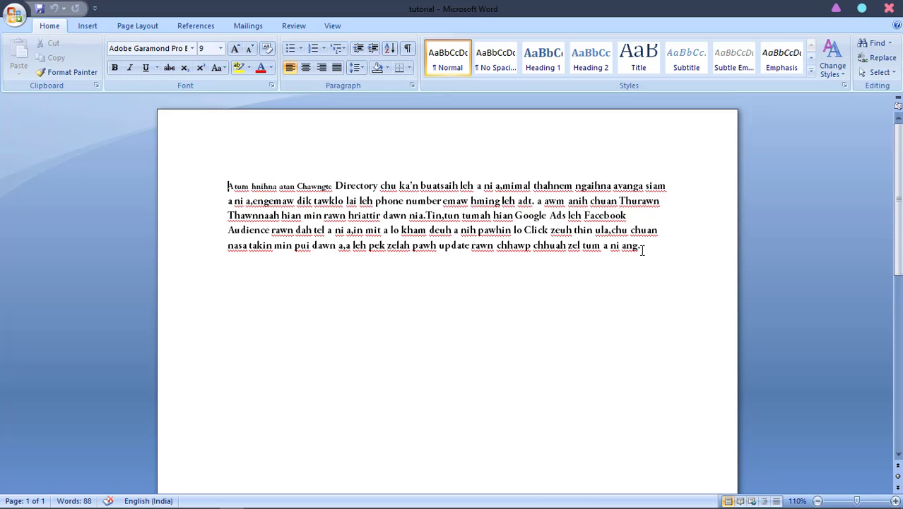
Format the whole paragraph in 12-point Times New Roman
{"action": "left_click_drag", "start_coordinate": [641, 249], "coordinate": [228, 124]}
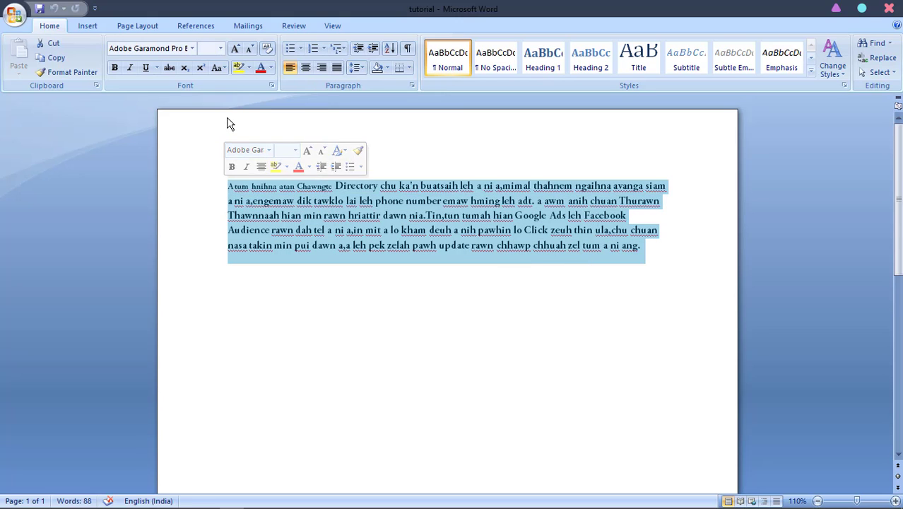
{"action": "left_click", "coordinate": [221, 48]}
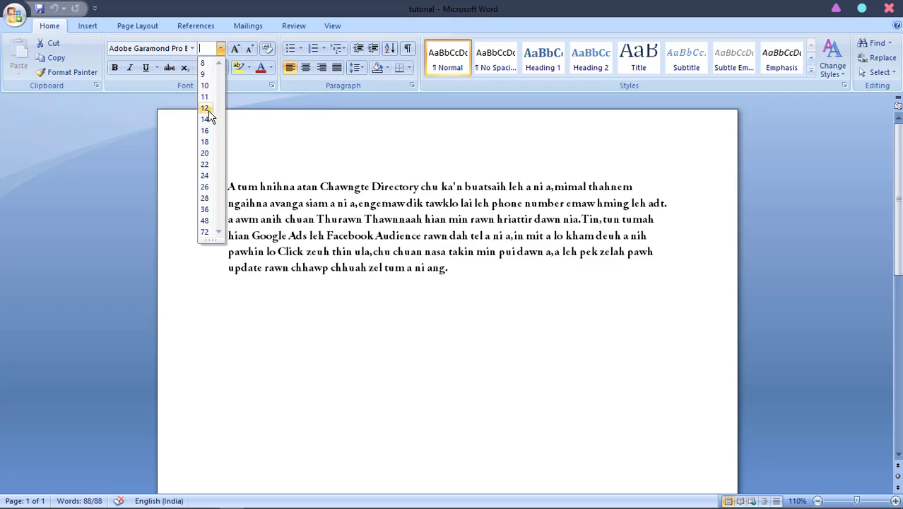
{"action": "left_click", "coordinate": [209, 110]}
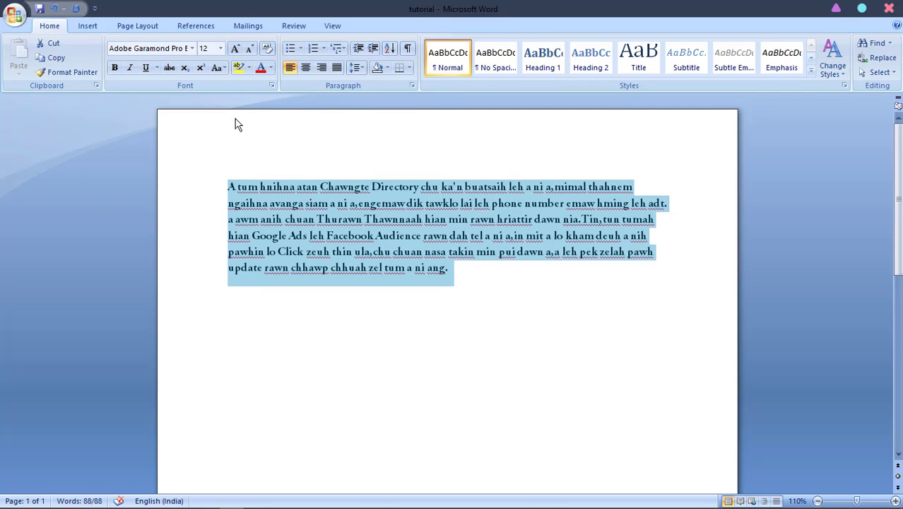
{"action": "left_click", "coordinate": [181, 50]}
{"action": "type", "text": "Times New Roman"}
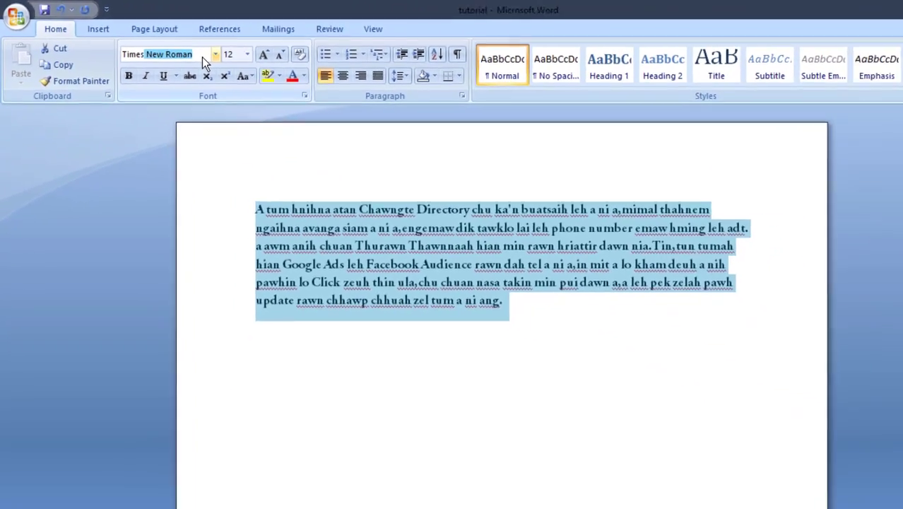
{"action": "key", "text": "Return"}
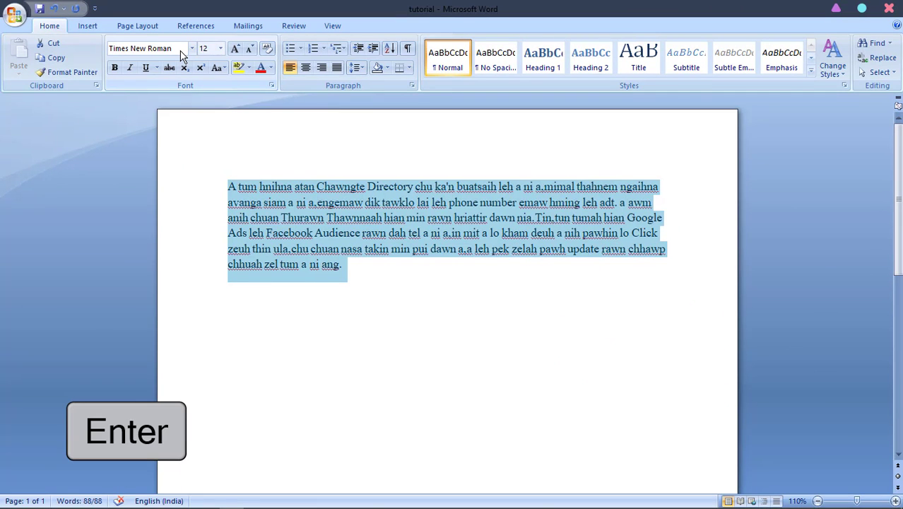
{"action": "left_click", "coordinate": [336, 281]}
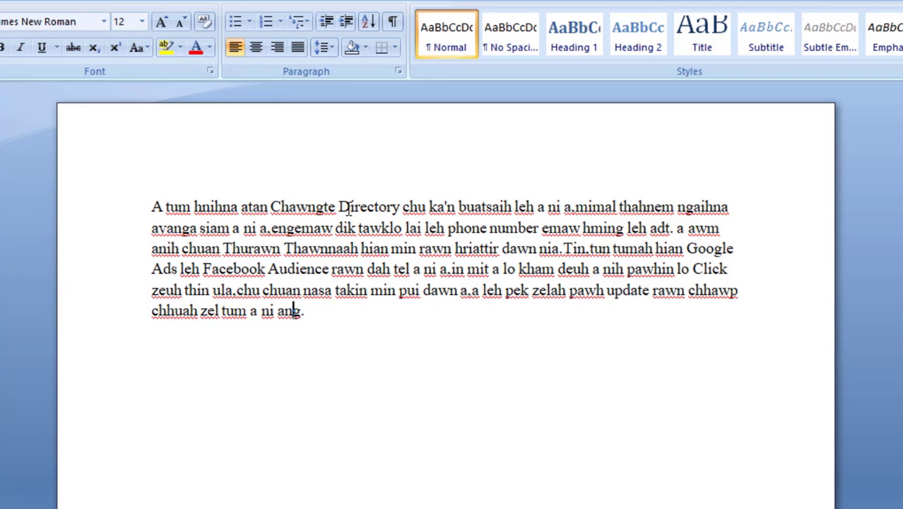
Make the words "Chawngte Directory" in the paragraph's first line bold
{"action": "left_click_drag", "start_coordinate": [315, 207], "coordinate": [280, 206]}
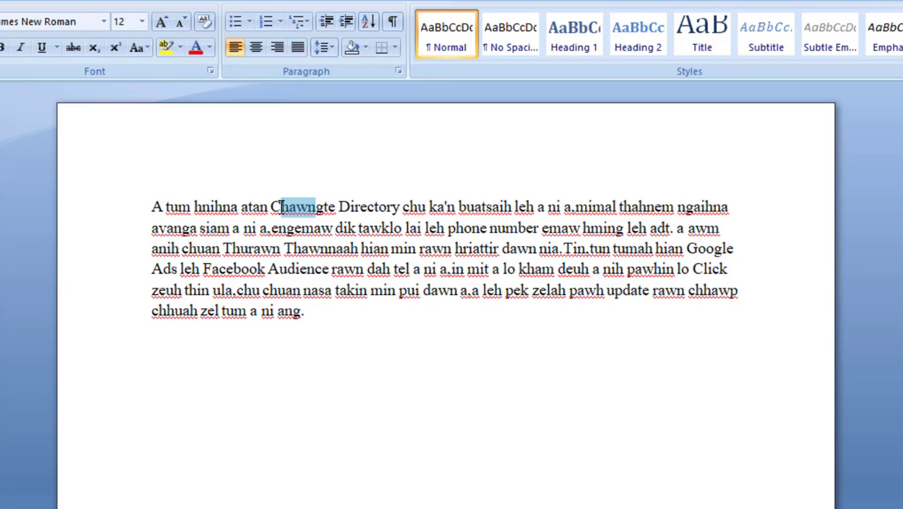
{"action": "left_click", "coordinate": [271, 206]}
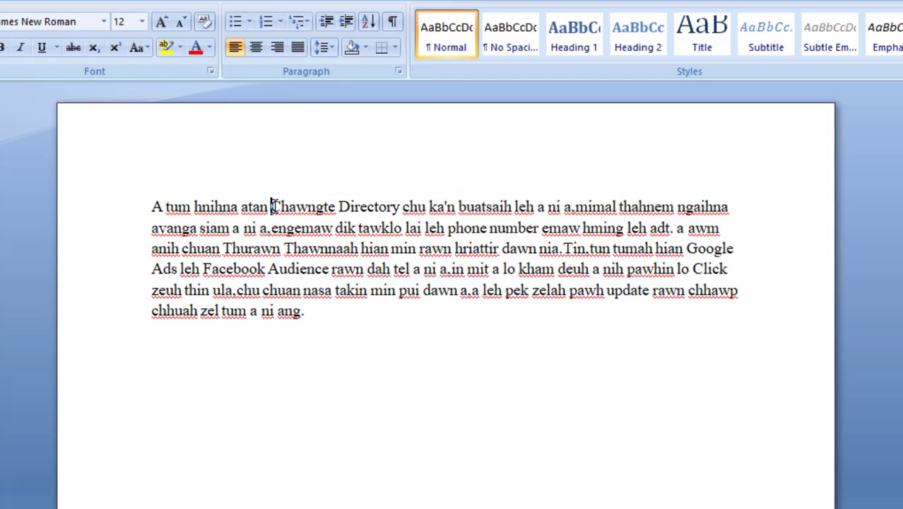
{"action": "double_click", "coordinate": [286, 206]}
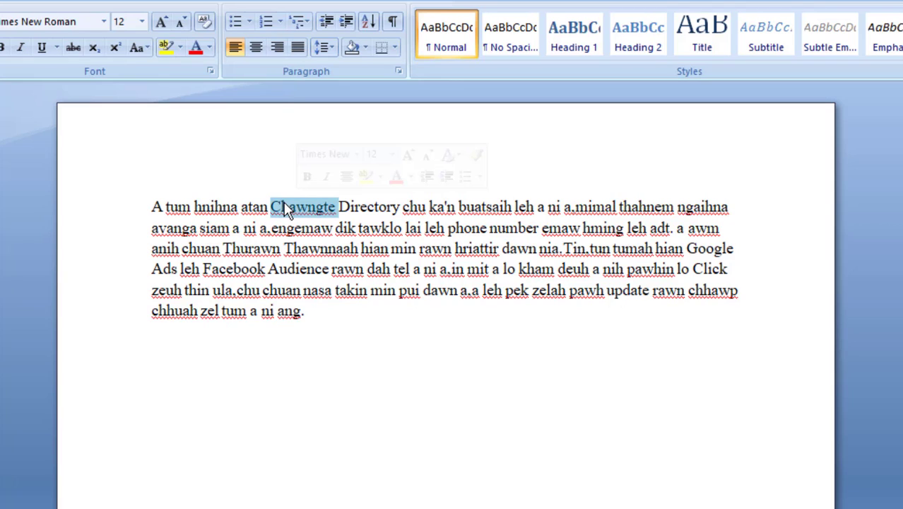
{"action": "left_click", "coordinate": [280, 207]}
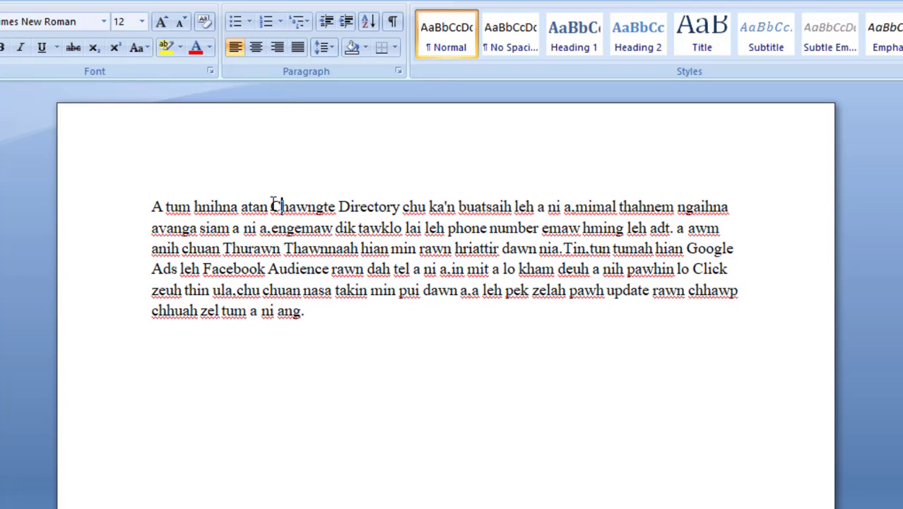
{"action": "left_click_drag", "start_coordinate": [272, 206], "coordinate": [396, 200]}
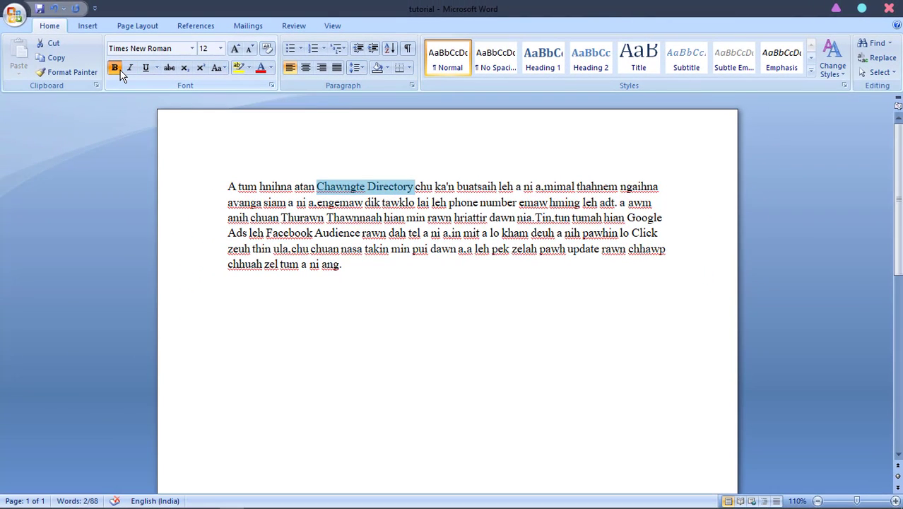
{"action": "left_click", "coordinate": [6, 49]}
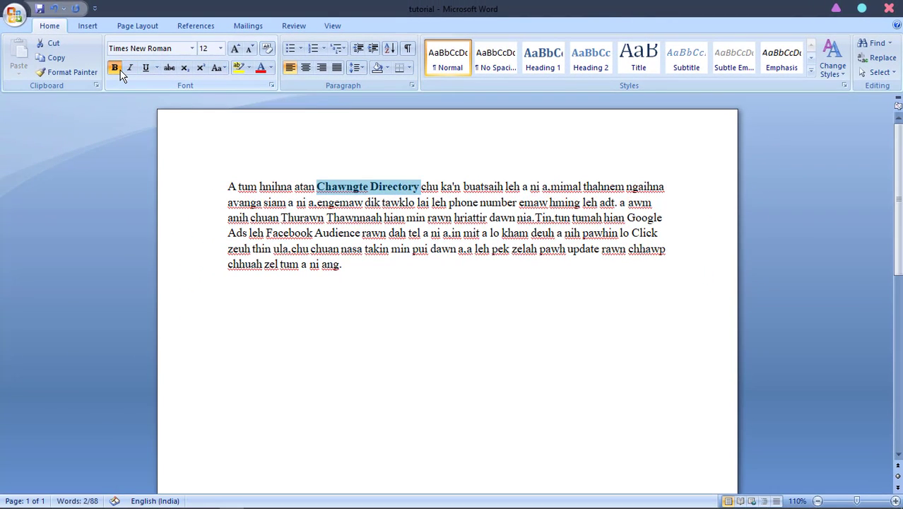
{"action": "left_click", "coordinate": [387, 270]}
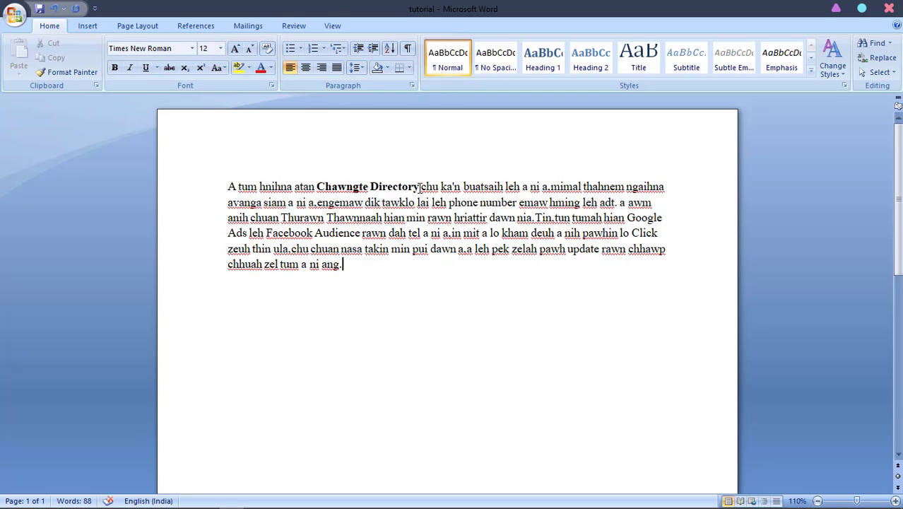
Remove the bold formatting from "Chawngte Directory" in the first line
{"action": "left_click_drag", "start_coordinate": [420, 188], "coordinate": [393, 181]}
{"action": "left_click", "coordinate": [325, 187]}
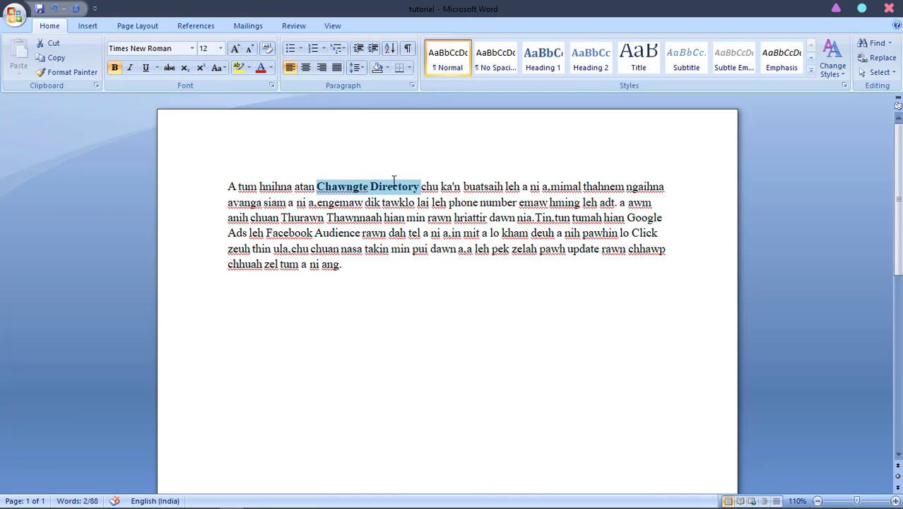
{"action": "key", "text": "ctrl+b"}
{"action": "key", "text": "ctrl+b"}
{"action": "key", "text": "ctrl+b"}
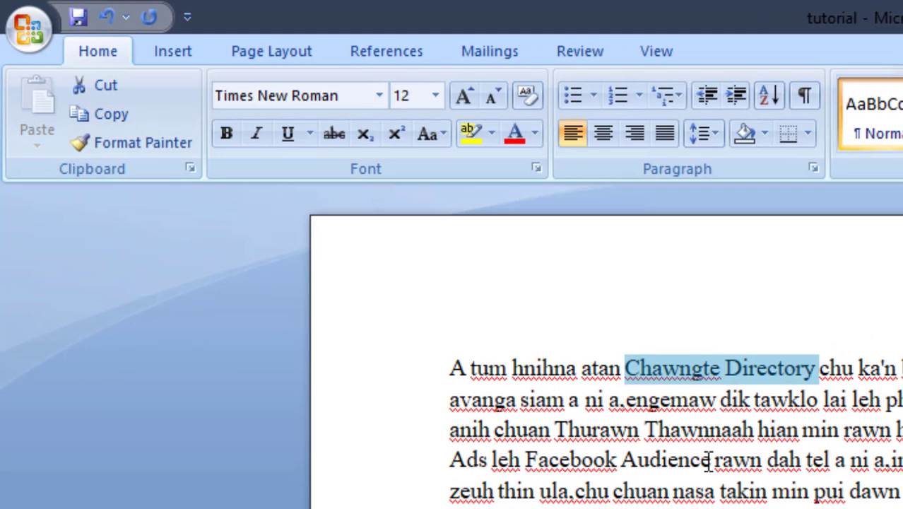
Toggle italics on and off for "Chawngte Directory", and do the same with a plain underline
{"action": "key", "text": "ctrl+i"}
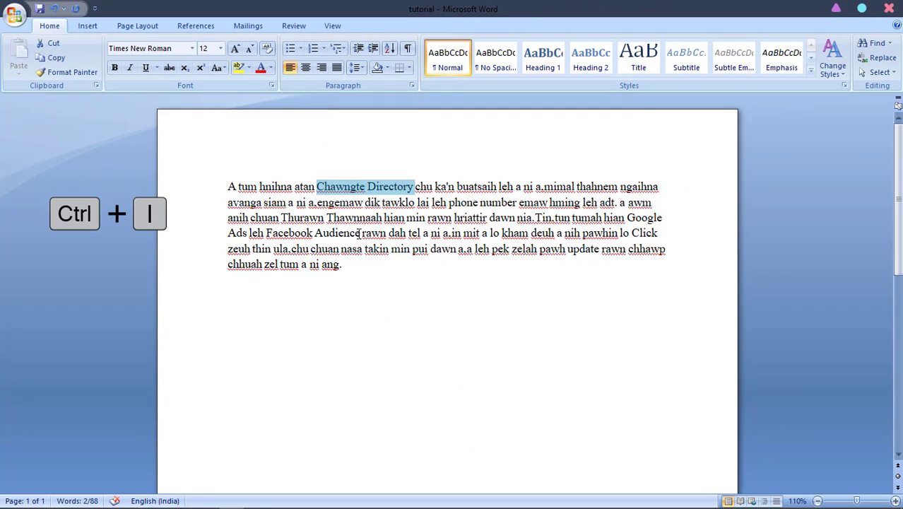
{"action": "key", "text": "ctrl+i"}
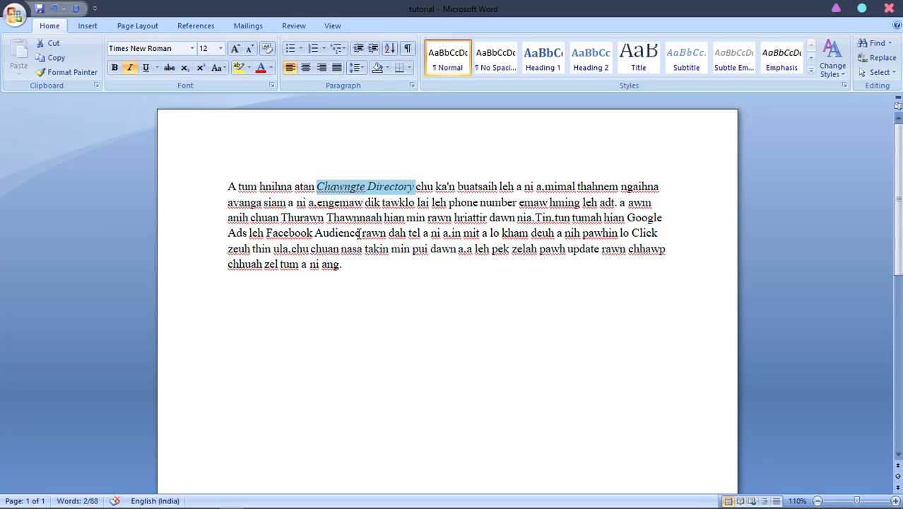
{"action": "key", "text": "ctrl+i"}
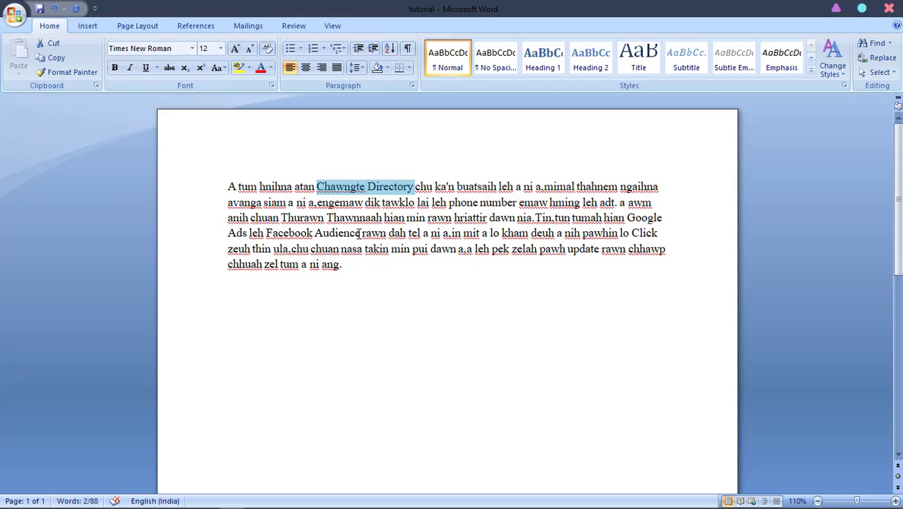
{"action": "left_click", "coordinate": [131, 69]}
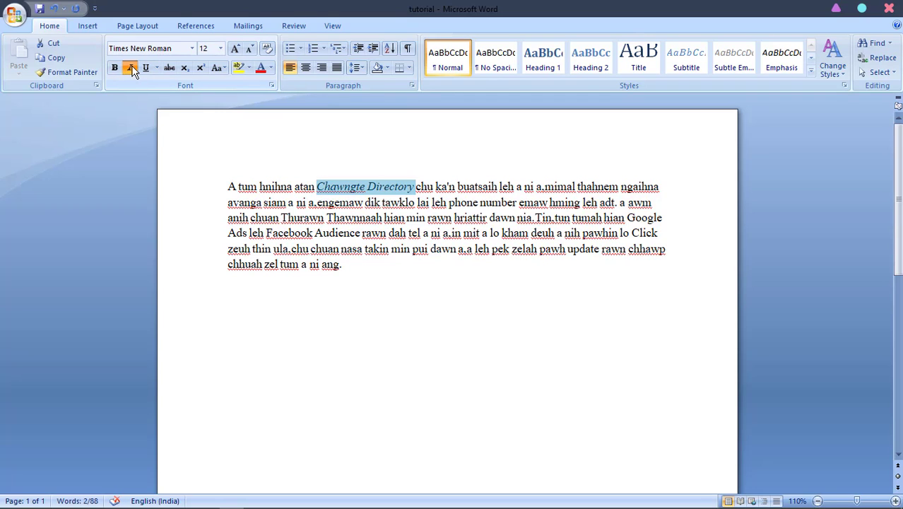
{"action": "left_click", "coordinate": [131, 70]}
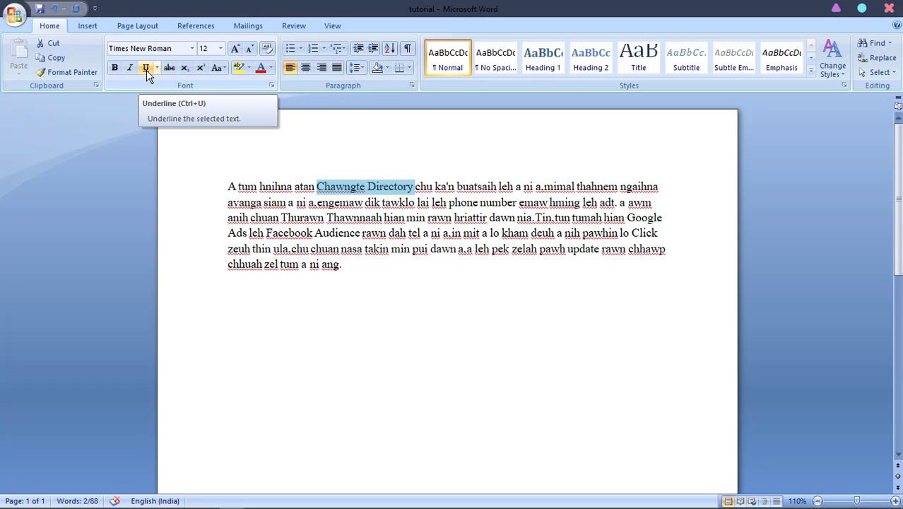
{"action": "key", "text": "ctrl+u"}
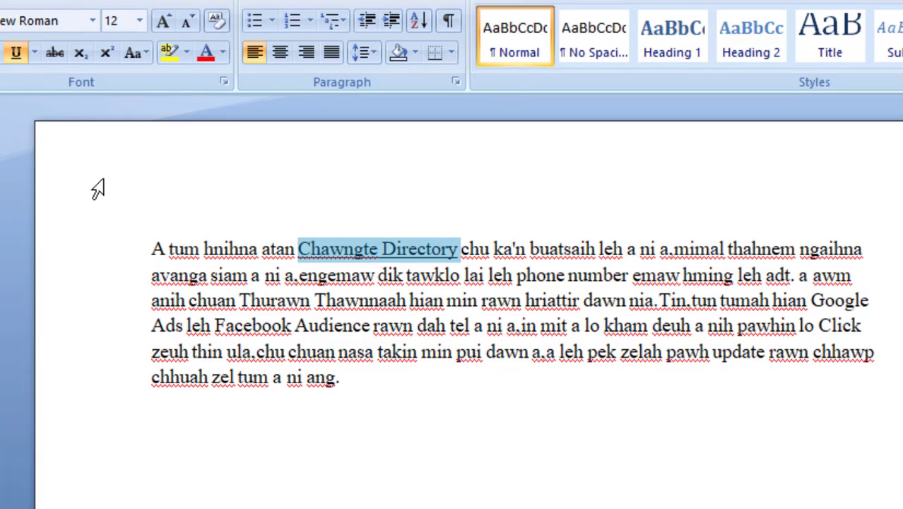
{"action": "key", "text": "ctrl+u"}
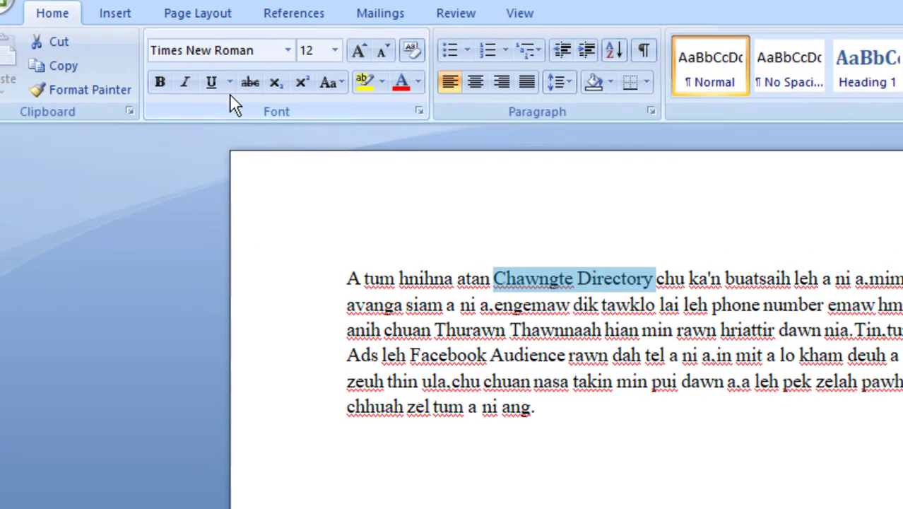
Underline "Chawngte Directory" with a dark red line
{"action": "left_click", "coordinate": [230, 84]}
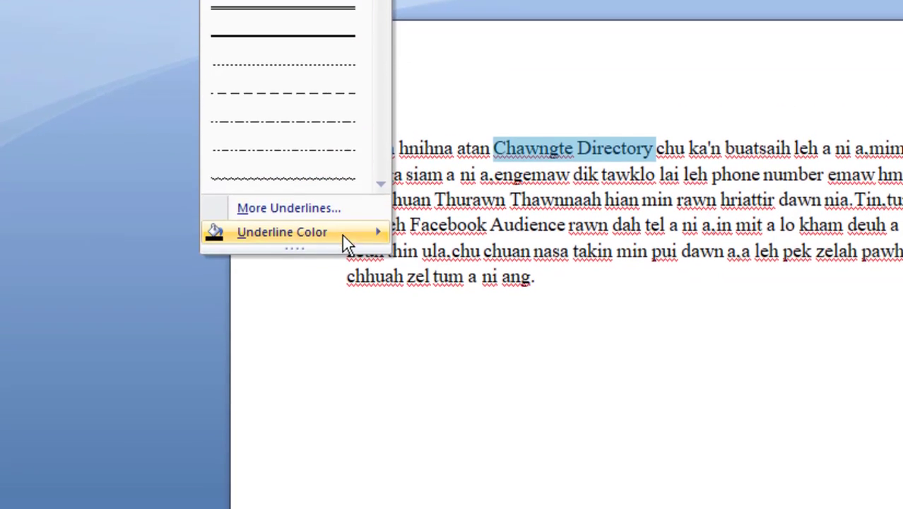
{"action": "mouse_move", "coordinate": [342, 299]}
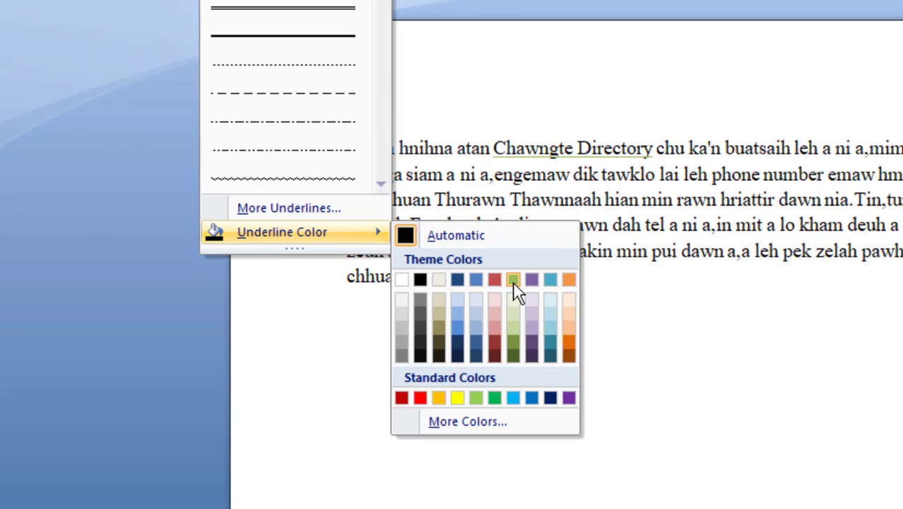
{"action": "left_click", "coordinate": [401, 400]}
{"action": "left_click", "coordinate": [567, 385]}
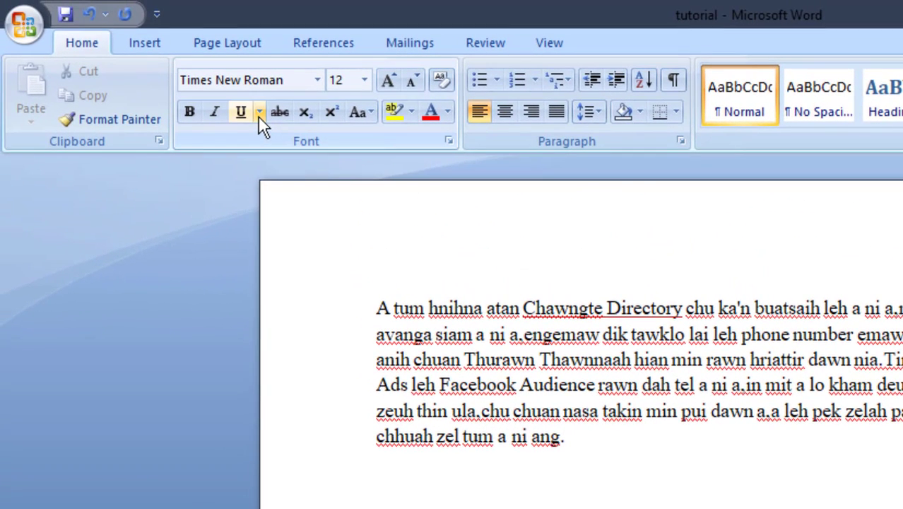
Change the underline style of "Chawngte Directory" to a double underline
{"action": "left_click", "coordinate": [259, 113]}
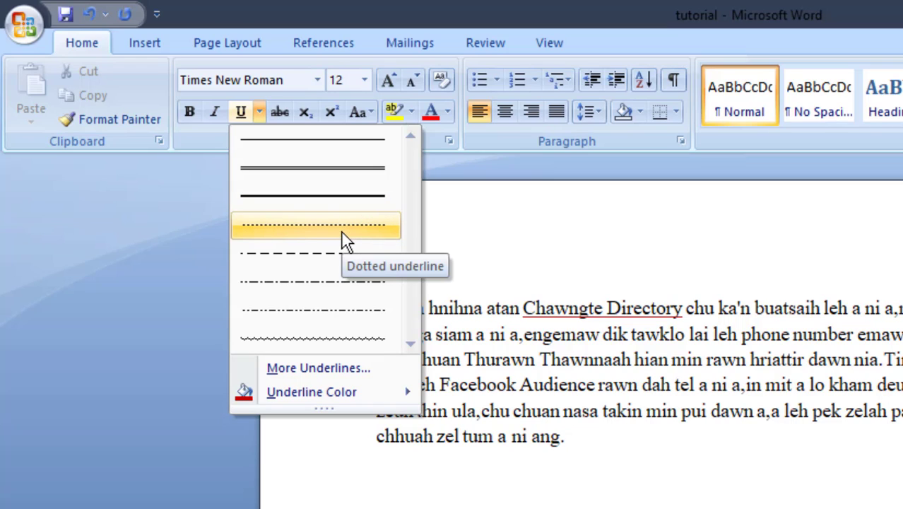
{"action": "left_click", "coordinate": [337, 171]}
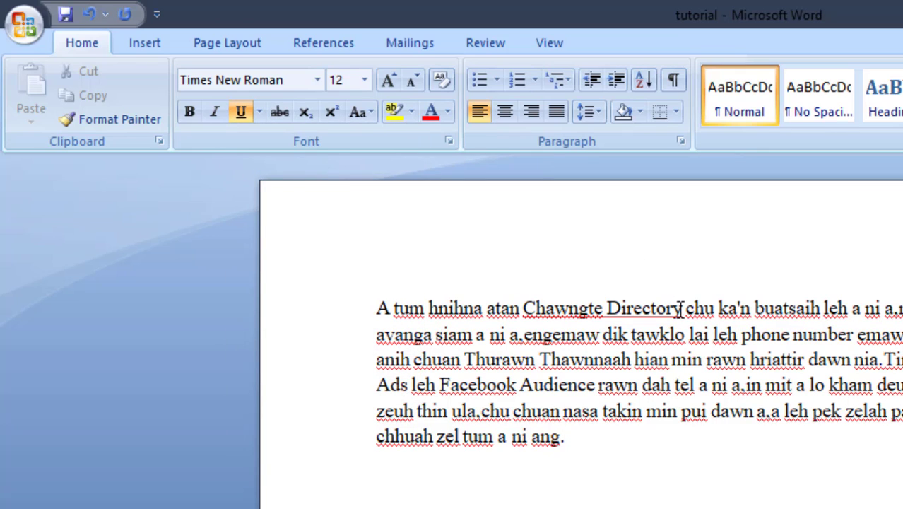
{"action": "left_click_drag", "start_coordinate": [682, 309], "coordinate": [569, 319]}
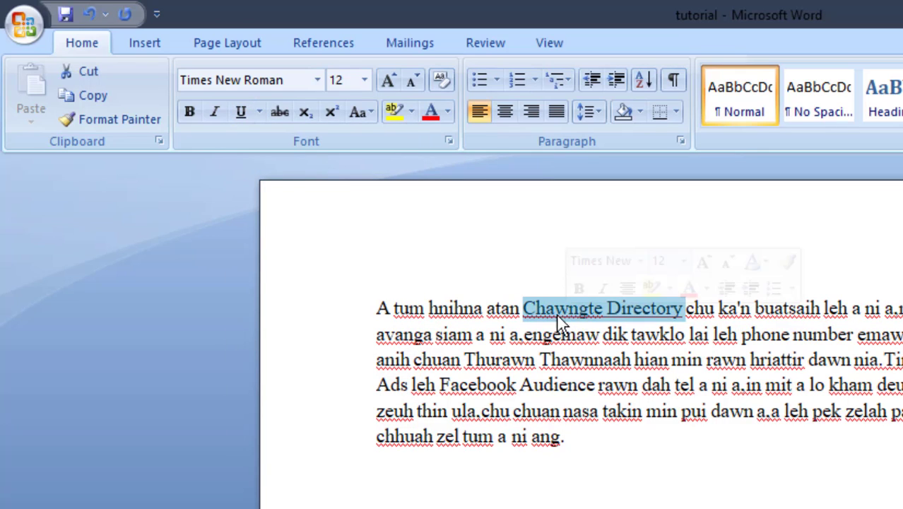
{"action": "left_click", "coordinate": [259, 112]}
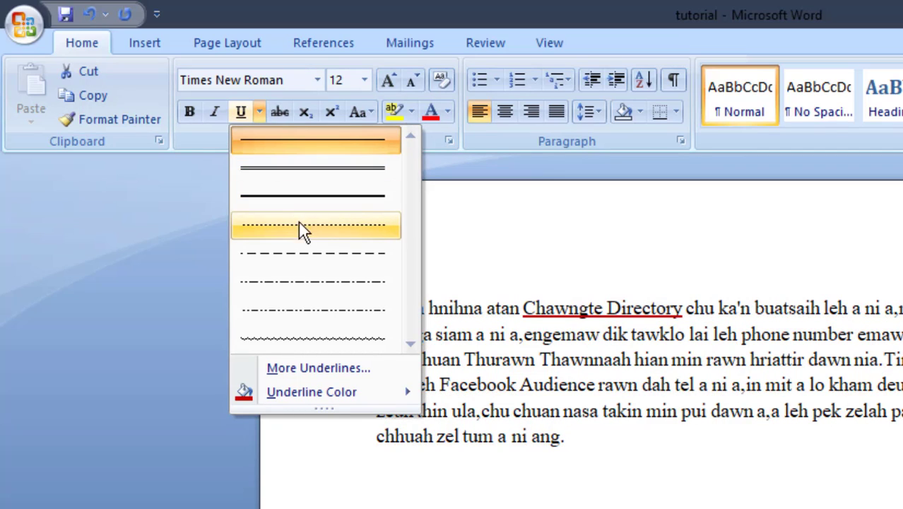
{"action": "left_click", "coordinate": [326, 177]}
{"action": "left_click", "coordinate": [609, 390]}
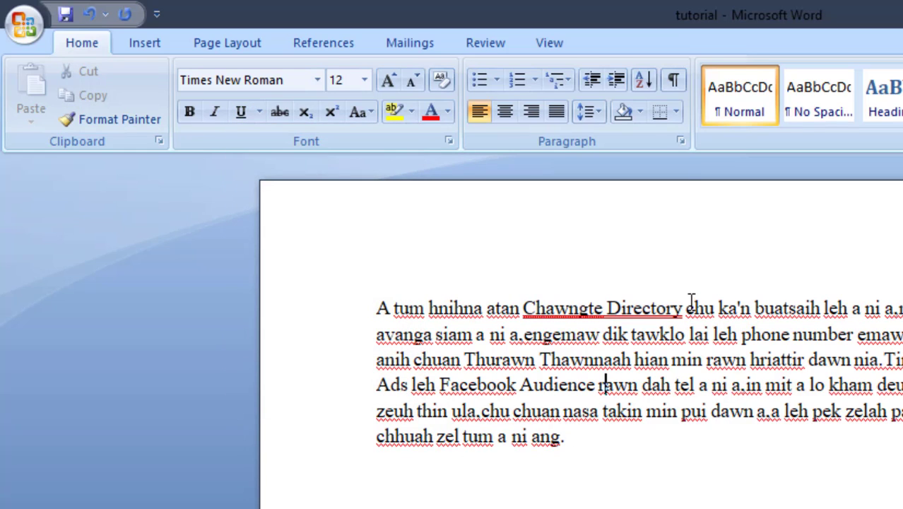
Remove the double underline from "Chawngte Directory" in the first line
{"action": "left_click_drag", "start_coordinate": [684, 308], "coordinate": [585, 309]}
{"action": "left_click", "coordinate": [576, 503]}
{"action": "left_click", "coordinate": [523, 308]}
{"action": "left_click_drag", "start_coordinate": [523, 308], "coordinate": [647, 314]}
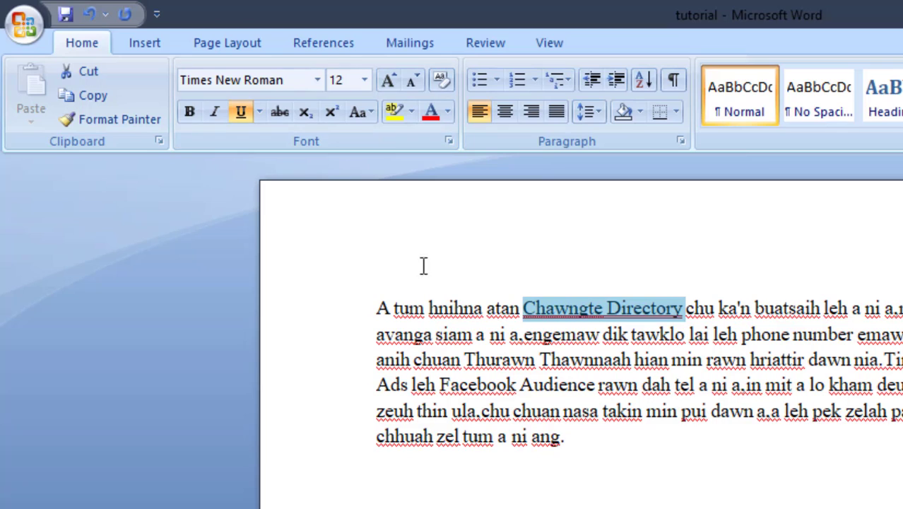
{"action": "left_click", "coordinate": [236, 113]}
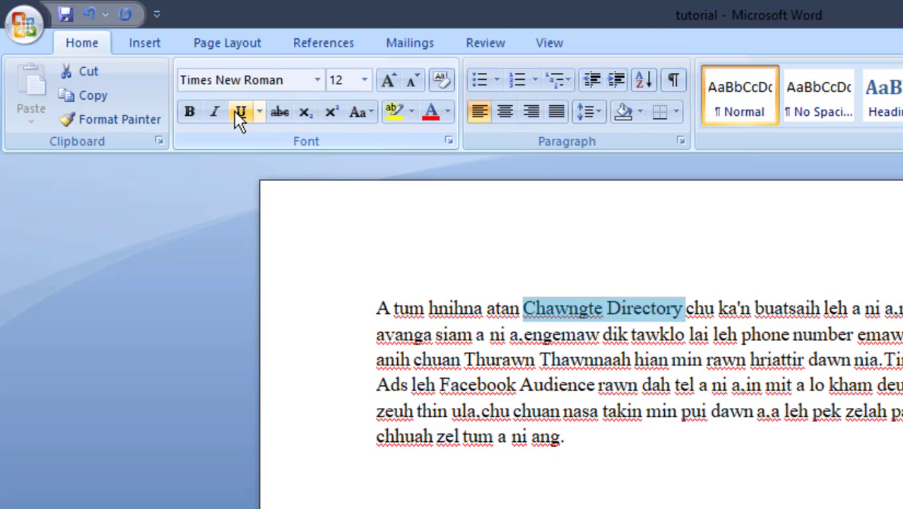
{"action": "left_click", "coordinate": [474, 359]}
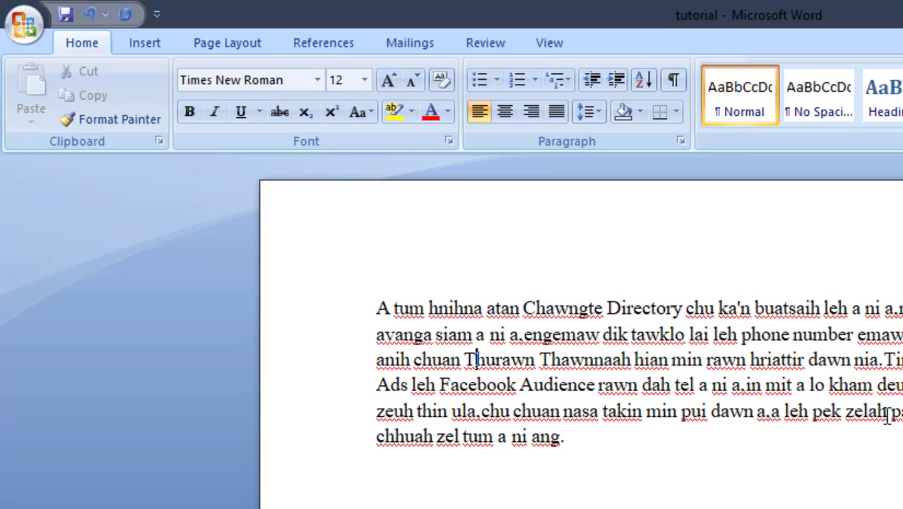
Open the full font settings through the additional underline options and close them without making changes
{"action": "left_click", "coordinate": [260, 117]}
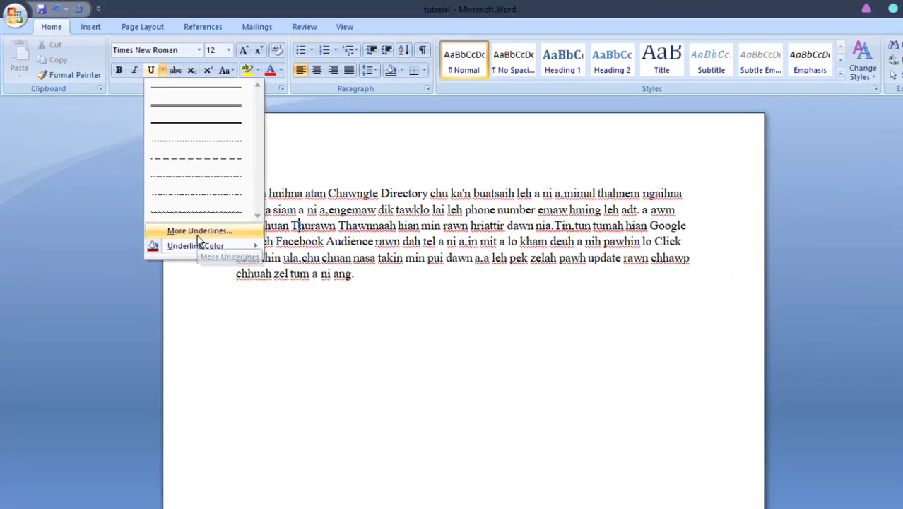
{"action": "left_click", "coordinate": [198, 233]}
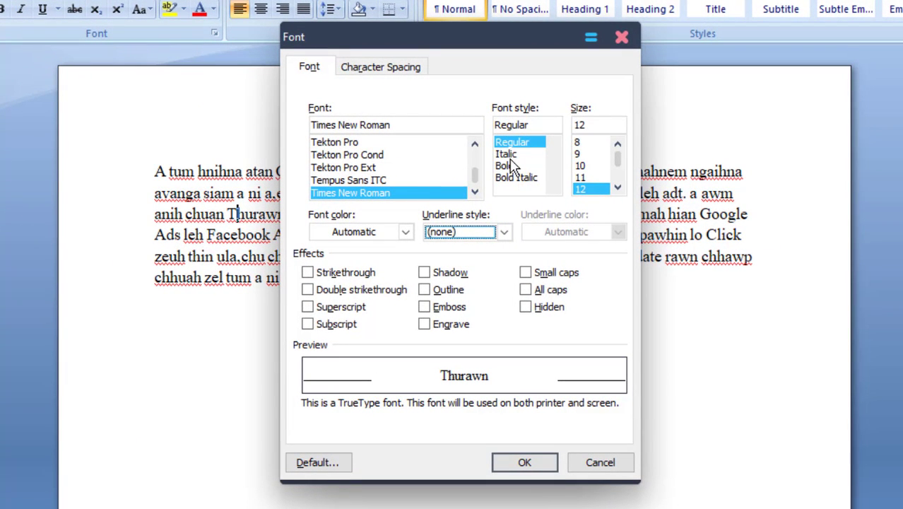
{"action": "left_click", "coordinate": [590, 464]}
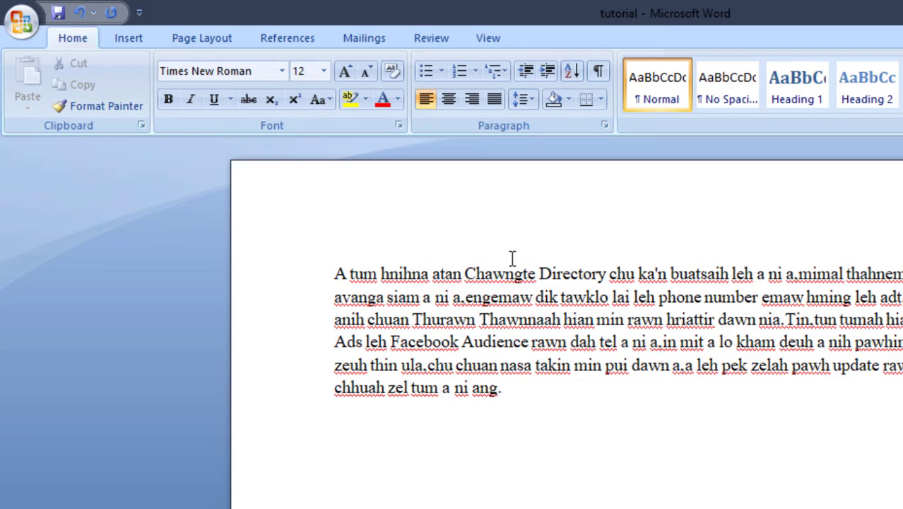
Strike through "atan Chawngte" in the first line and remove the strikethrough again
{"action": "left_click_drag", "start_coordinate": [464, 273], "coordinate": [520, 277]}
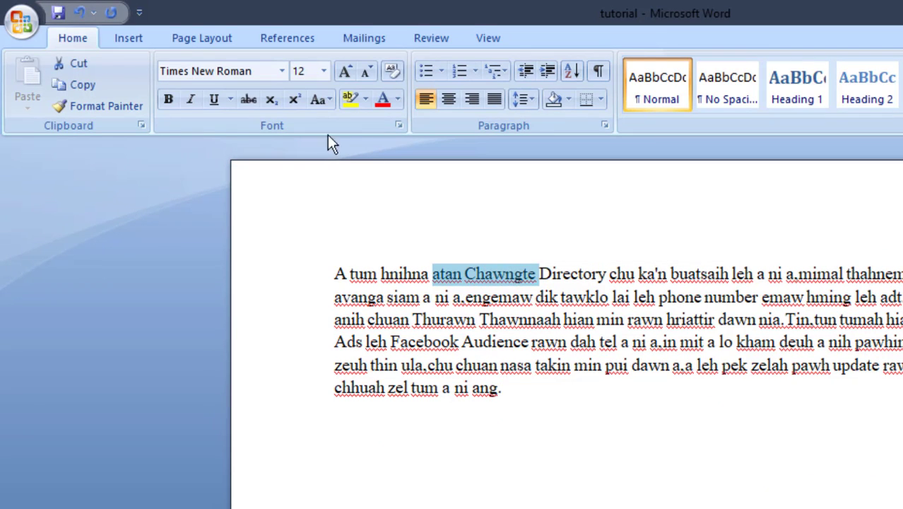
{"action": "left_click", "coordinate": [255, 99]}
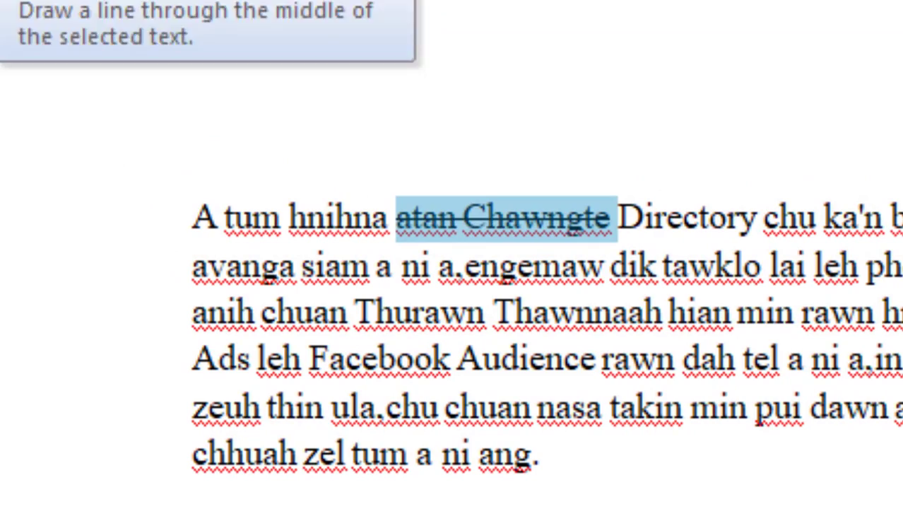
{"action": "left_click", "coordinate": [14, 1]}
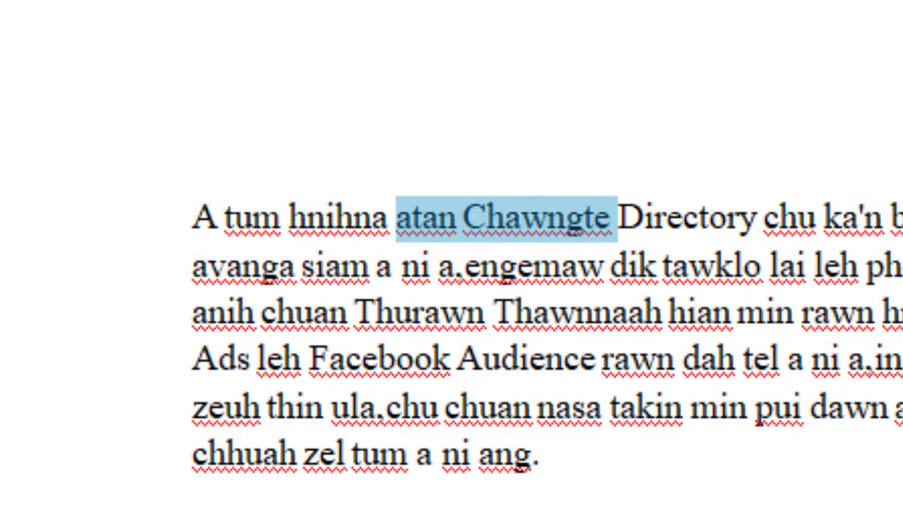
{"action": "left_click", "coordinate": [400, 189]}
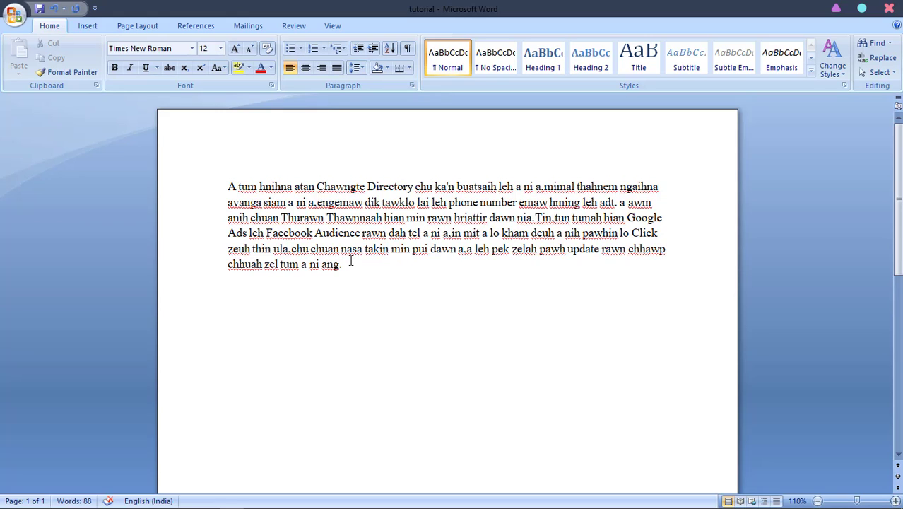
Write the date "April 23rd 2019" on a new line below the paragraph, leaving a blank line between
{"action": "key", "text": "Return"}
{"action": "key", "text": "Return"}
{"action": "type", "text": "april "}
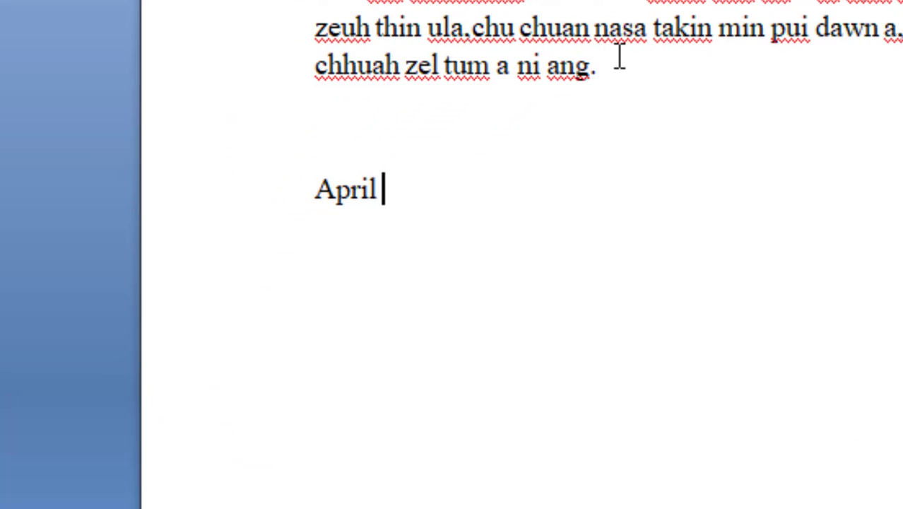
{"action": "type", "text": "23rd"}
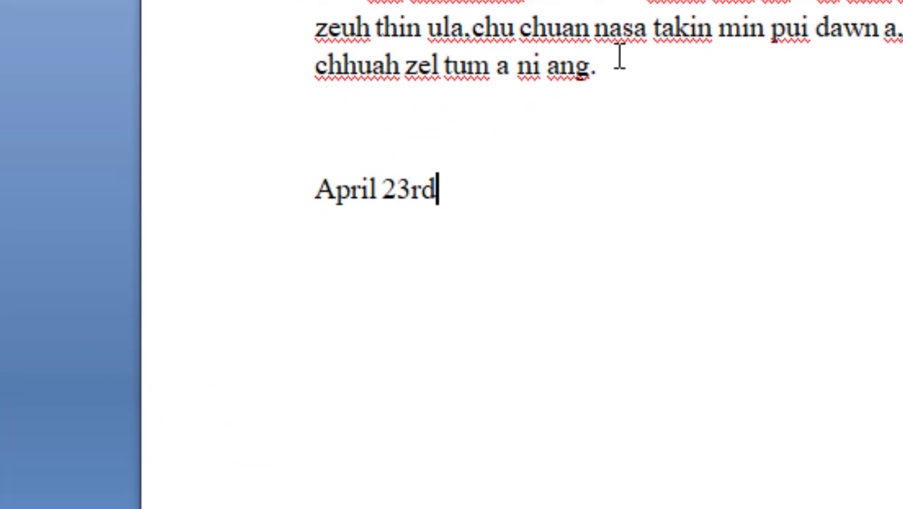
{"action": "type", "text": " 20"}
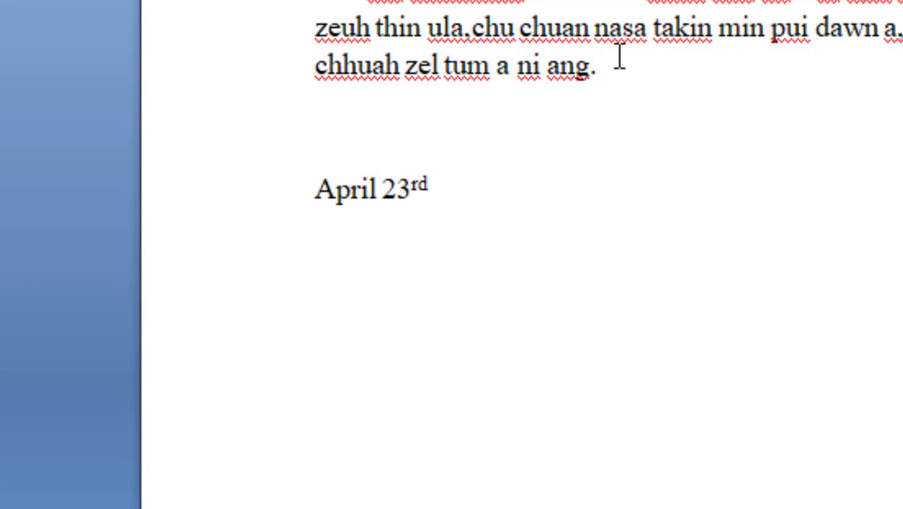
{"action": "type", "text": "19"}
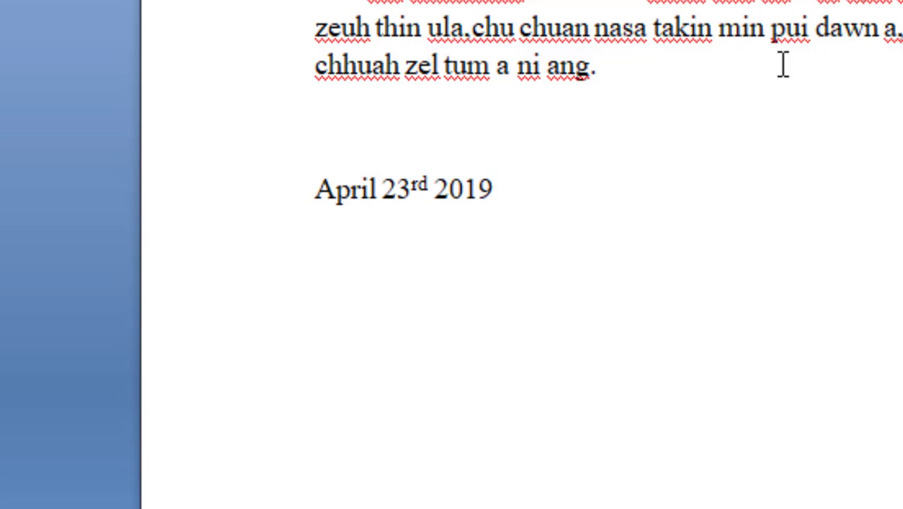
Delete the whole date line below the paragraph
{"action": "mouse_move", "coordinate": [402, 189]}
{"action": "key", "text": "BackSpace"}
{"action": "key", "text": "BackSpace"}
{"action": "key", "text": "BackSpace"}
{"action": "key", "text": "BackSpace"}
{"action": "key", "text": "BackSpace"}
{"action": "key", "text": "BackSpace"}
{"action": "key", "text": "BackSpace"}
{"action": "key", "text": "BackSpace"}
{"action": "key", "text": "BackSpace"}
{"action": "key", "text": "BackSpace"}
{"action": "key", "text": "BackSpace"}
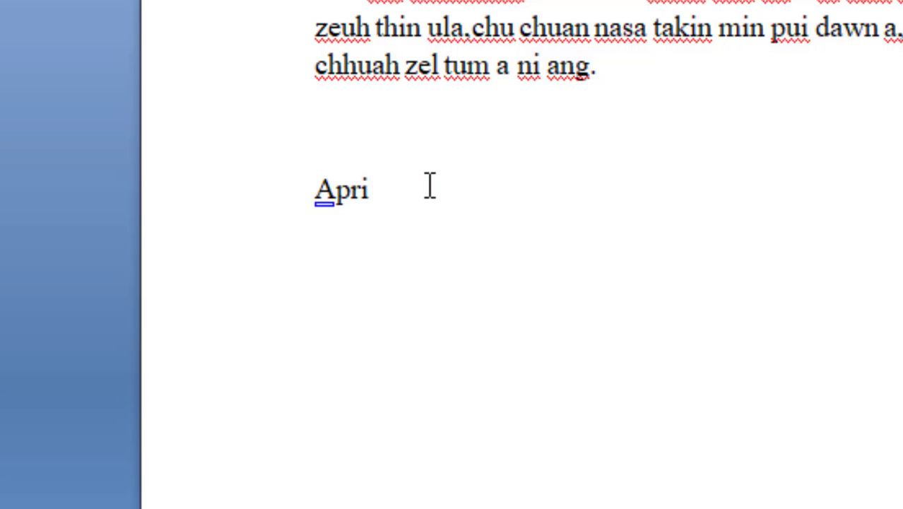
{"action": "key", "text": "BackSpace"}
{"action": "key", "text": "BackSpace"}
{"action": "key", "text": "BackSpace"}
{"action": "key", "text": "BackSpace"}
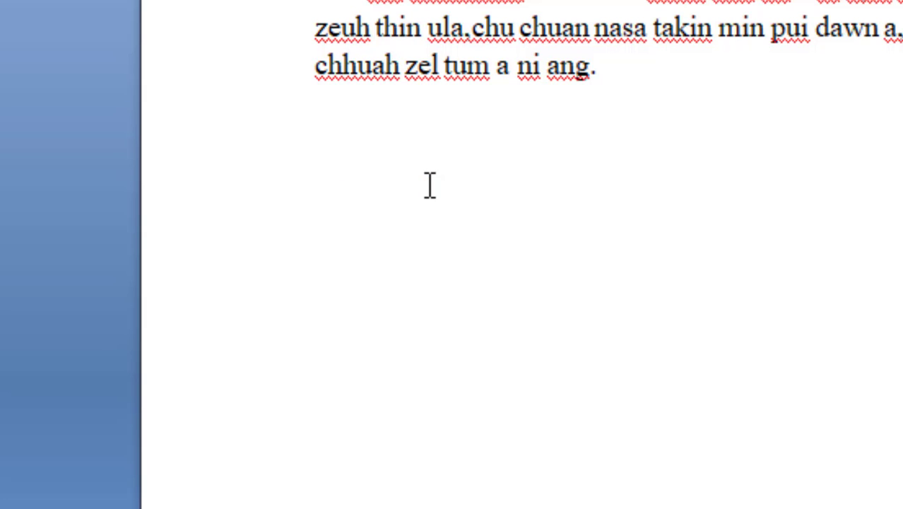
Write the expression "A2 + b2" on the empty line below the paragraph
{"action": "type", "text": "x"}
{"action": "key", "text": "BackSpace"}
{"action": "type", "text": "A2"}
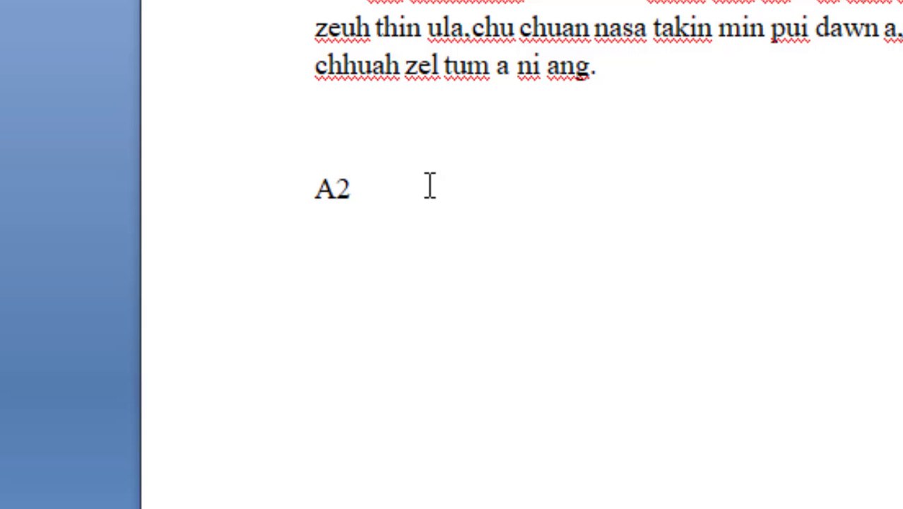
{"action": "key", "text": "BackSpace"}
{"action": "key", "text": "BackSpace"}
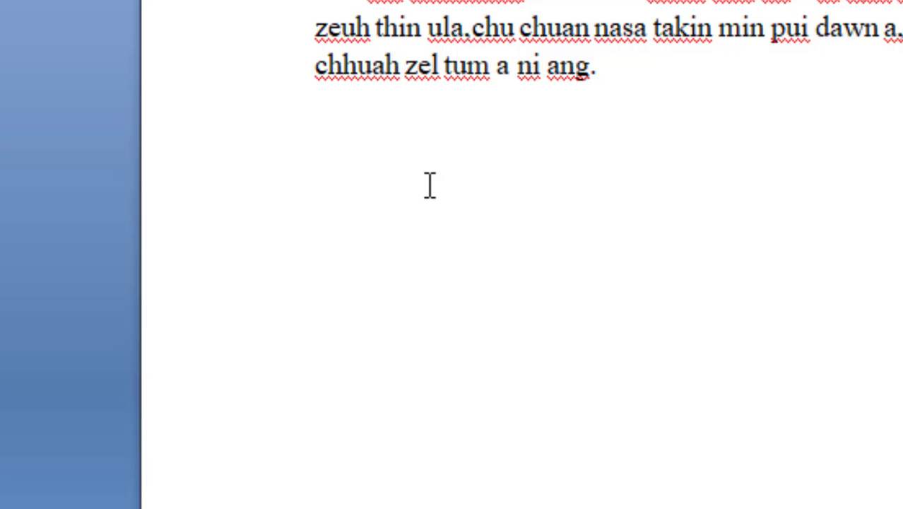
{"action": "type", "text": "a"}
{"action": "key", "text": "BackSpace"}
{"action": "type", "text": "A2 "}
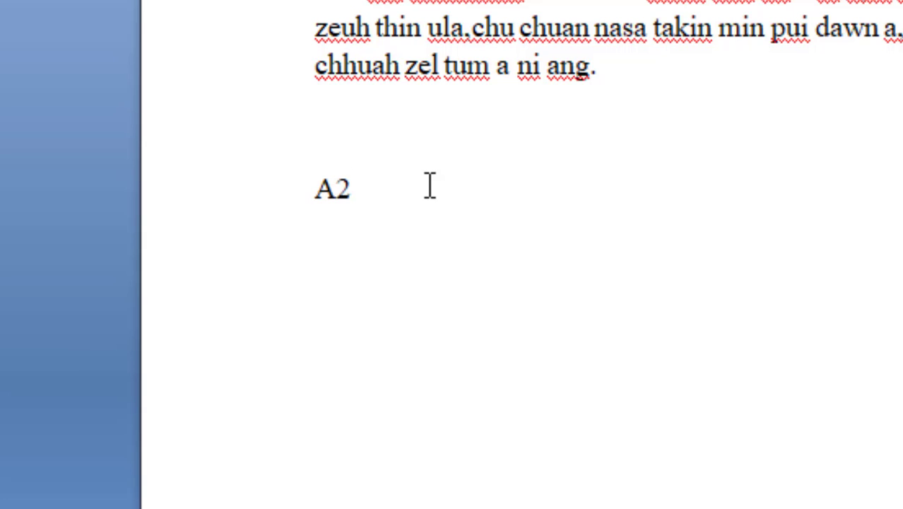
{"action": "type", "text": "+ b2"}
Format both 2s in the expression "A2 + b2" as superscript
{"action": "left_click_drag", "start_coordinate": [397, 200], "coordinate": [412, 200]}
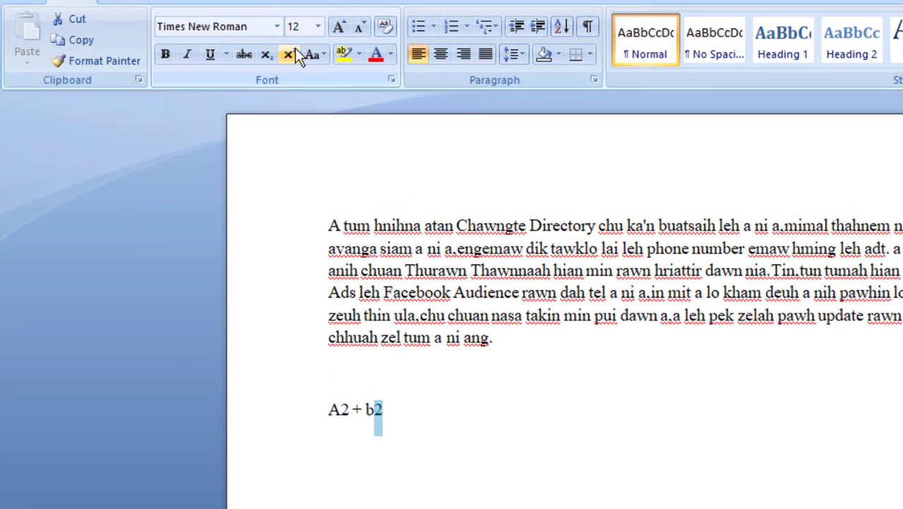
{"action": "left_click", "coordinate": [294, 48]}
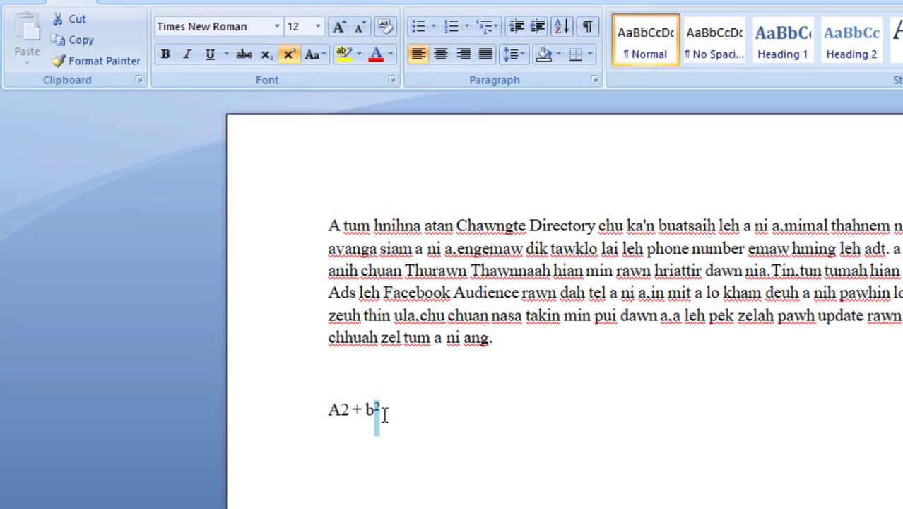
{"action": "left_click_drag", "start_coordinate": [341, 412], "coordinate": [351, 413]}
{"action": "left_click", "coordinate": [294, 60]}
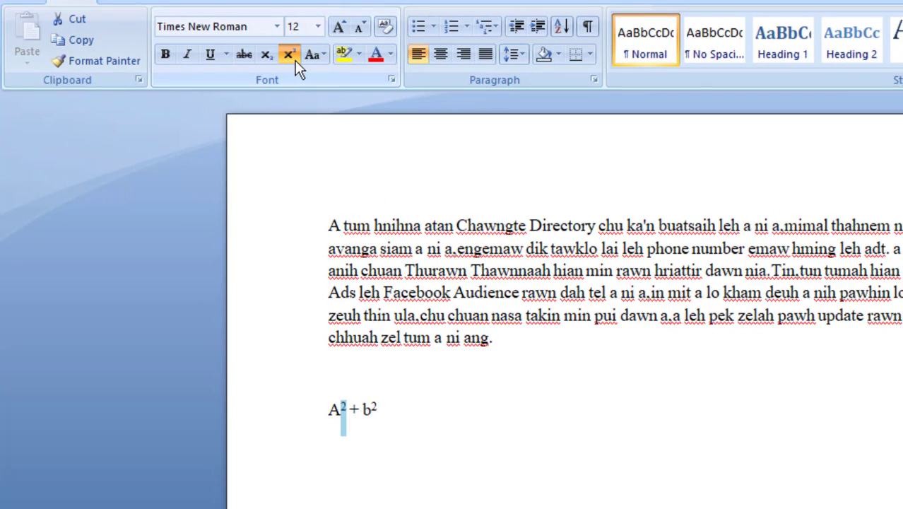
Delete the expression with the superscript exponents below the paragraph
{"action": "left_click", "coordinate": [389, 409]}
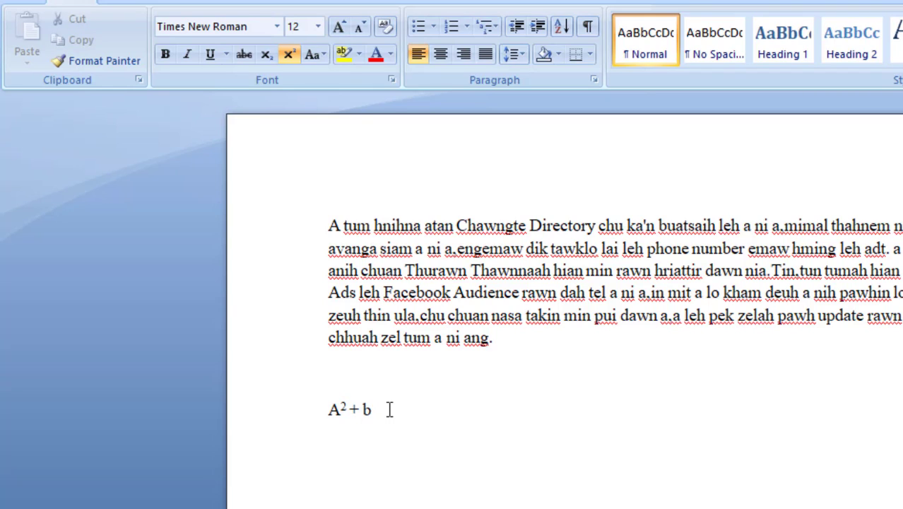
{"action": "key", "text": "BackSpace"}
{"action": "key", "text": "BackSpace"}
{"action": "key", "text": "BackSpace"}
{"action": "key", "text": "BackSpace"}
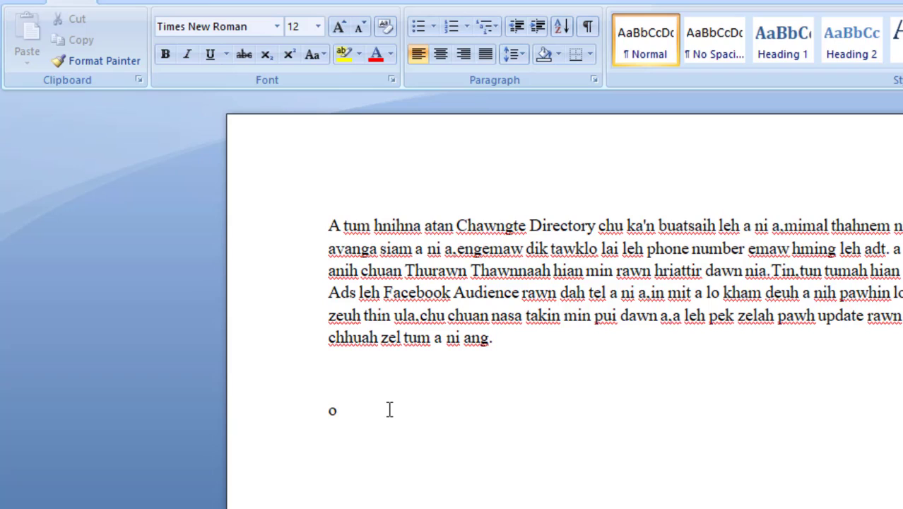
Write "O2" on the line below the paragraph and format its 2 as subscript
{"action": "key", "text": "BackSpace"}
{"action": "type", "text": "O2"}
{"action": "left_click_drag", "start_coordinate": [351, 410], "coordinate": [341, 409]}
{"action": "left_click", "coordinate": [265, 56]}
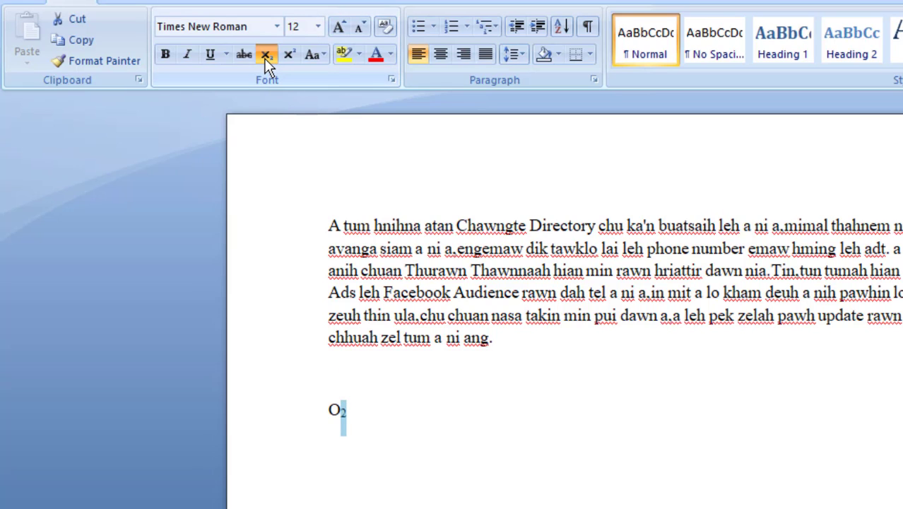
Delete the "O2" formula below the paragraph
{"action": "left_click", "coordinate": [390, 433]}
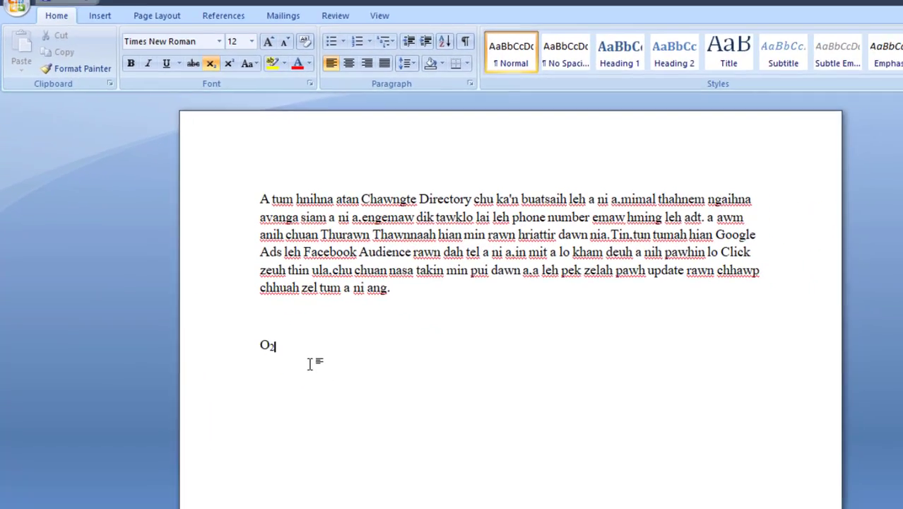
{"action": "key", "text": "BackSpace"}
{"action": "key", "text": "BackSpace"}
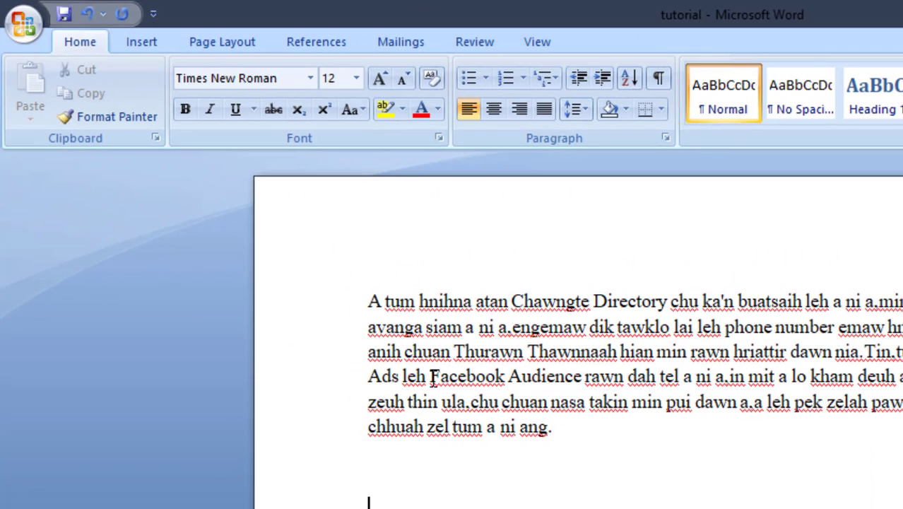
Change the word "Facebook" in the fourth line to UPPERCASE
{"action": "left_click_drag", "start_coordinate": [432, 375], "coordinate": [506, 380]}
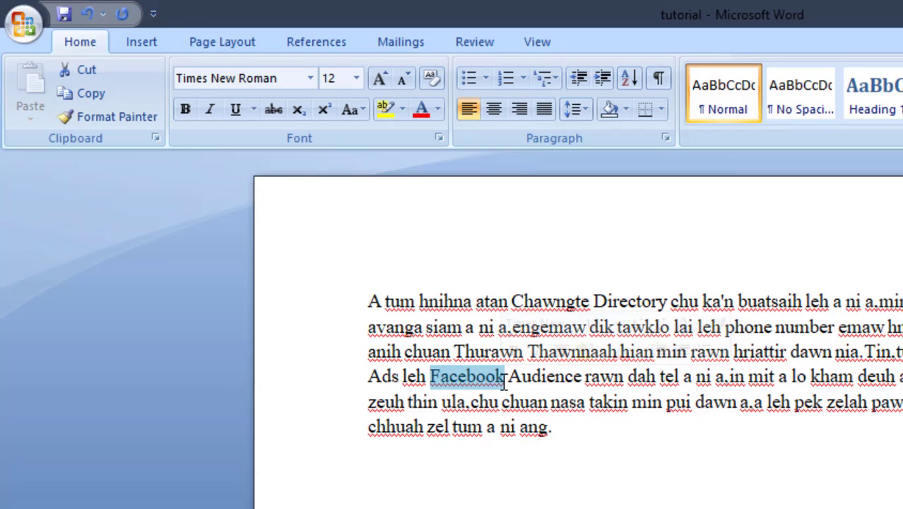
{"action": "left_click", "coordinate": [498, 499]}
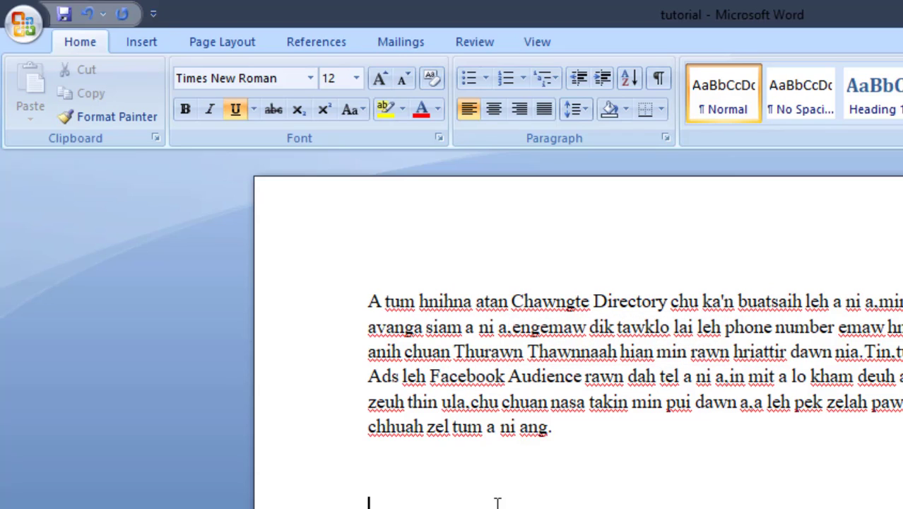
{"action": "left_click_drag", "start_coordinate": [428, 375], "coordinate": [506, 377]}
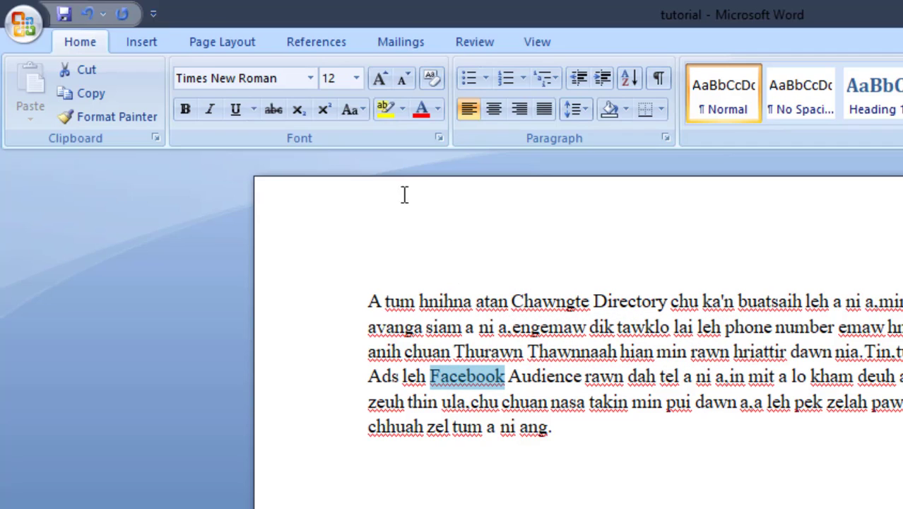
{"action": "left_click", "coordinate": [360, 112]}
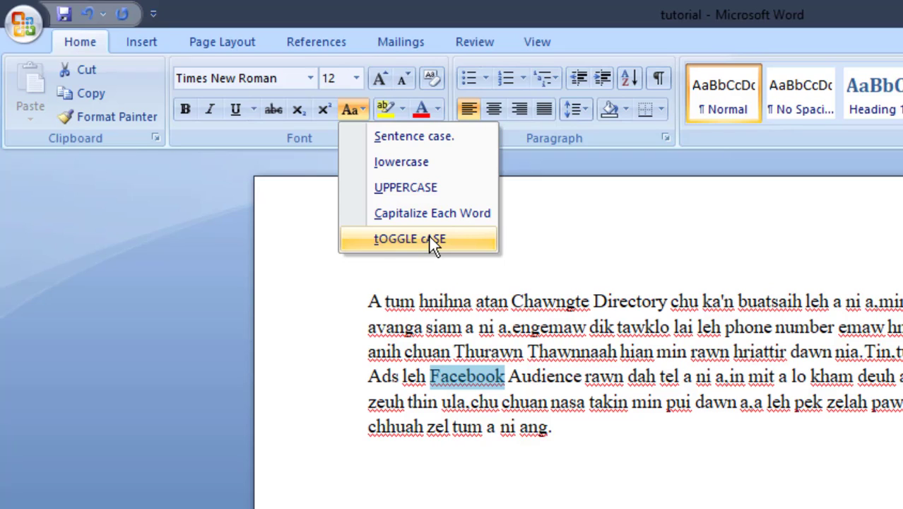
{"action": "left_click", "coordinate": [396, 190]}
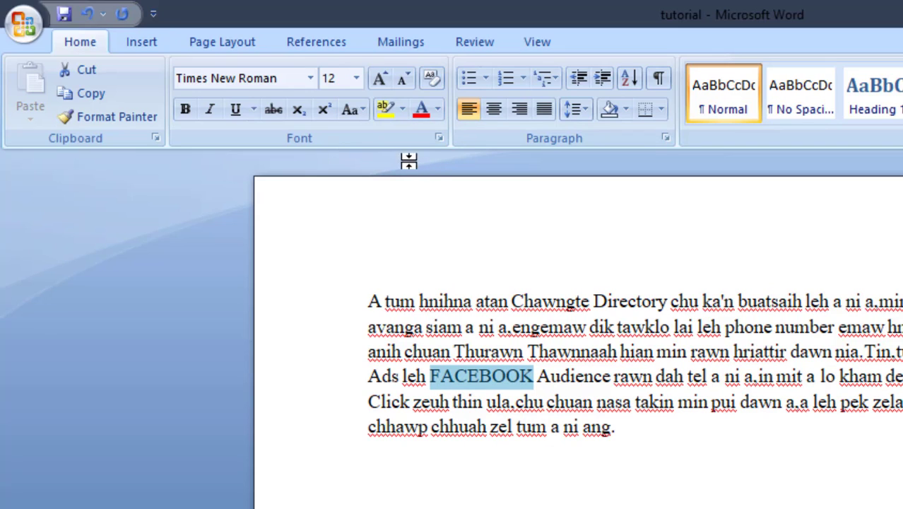
Change the case of "FACEBOOK" in the fourth line to lowercase, and then to Capitalize Each Word
{"action": "left_click", "coordinate": [363, 110]}
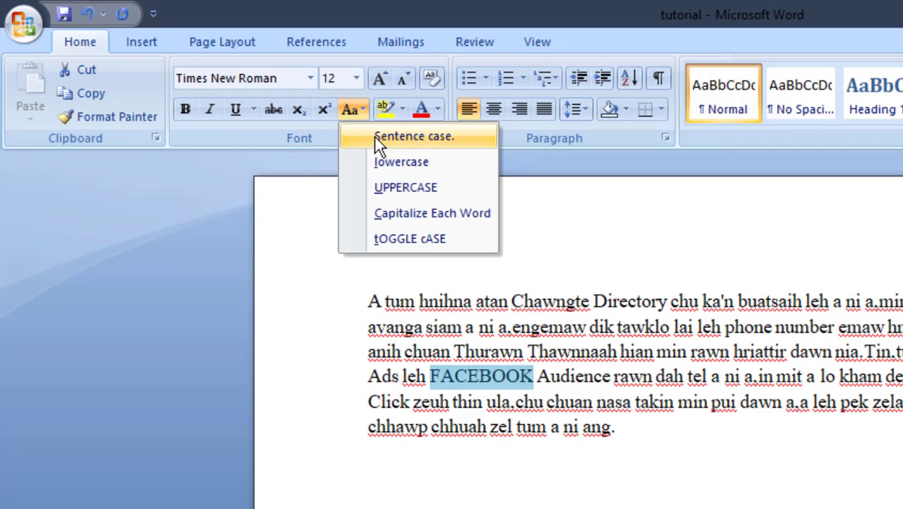
{"action": "left_click", "coordinate": [380, 157]}
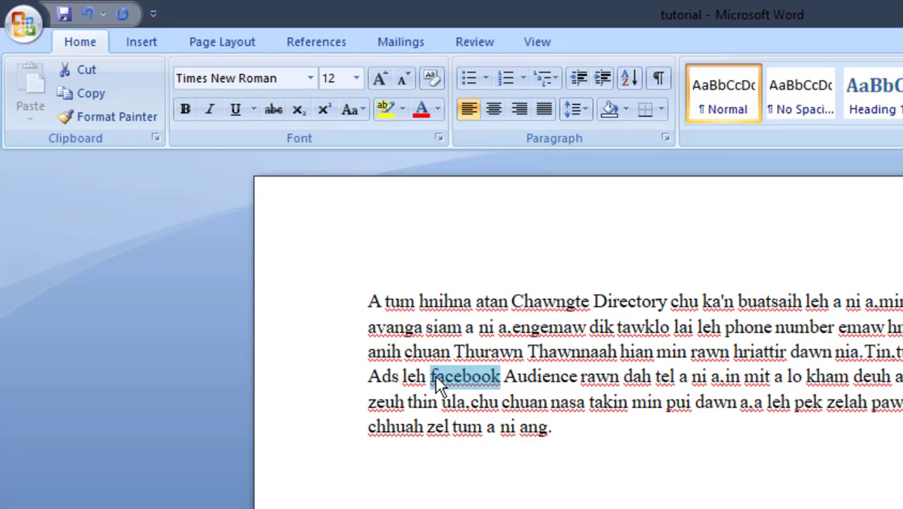
{"action": "left_click", "coordinate": [362, 117]}
{"action": "left_click", "coordinate": [392, 211]}
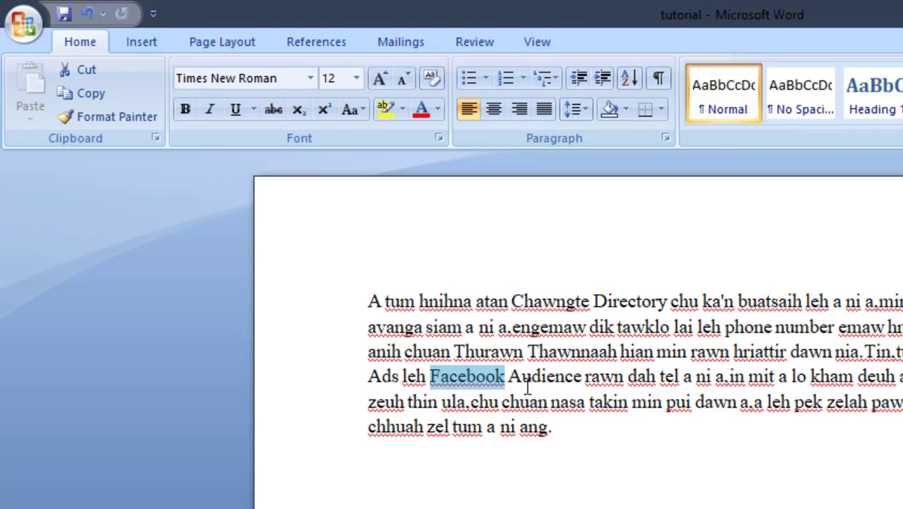
Select the document's entire text and change its case to Sentence case
{"action": "left_click", "coordinate": [567, 443]}
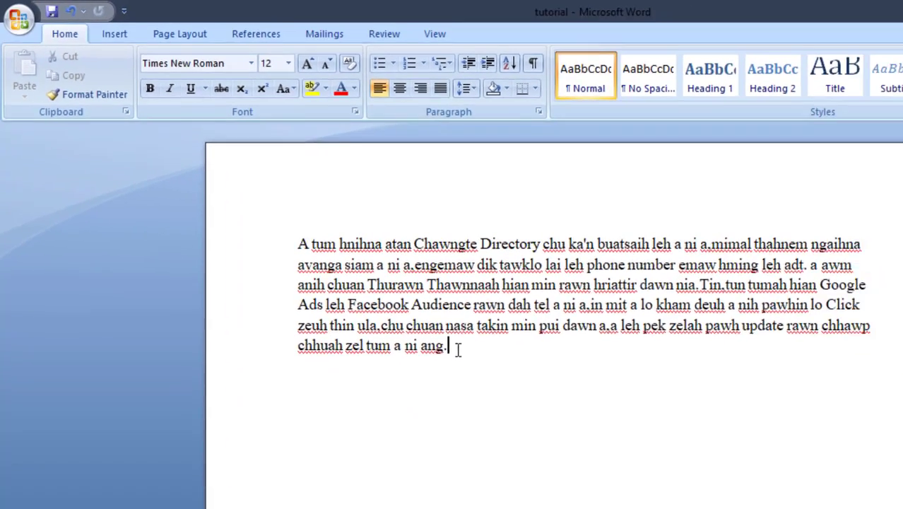
{"action": "left_click_drag", "start_coordinate": [565, 433], "coordinate": [380, 313]}
{"action": "left_click_drag", "start_coordinate": [235, 194], "coordinate": [230, 189]}
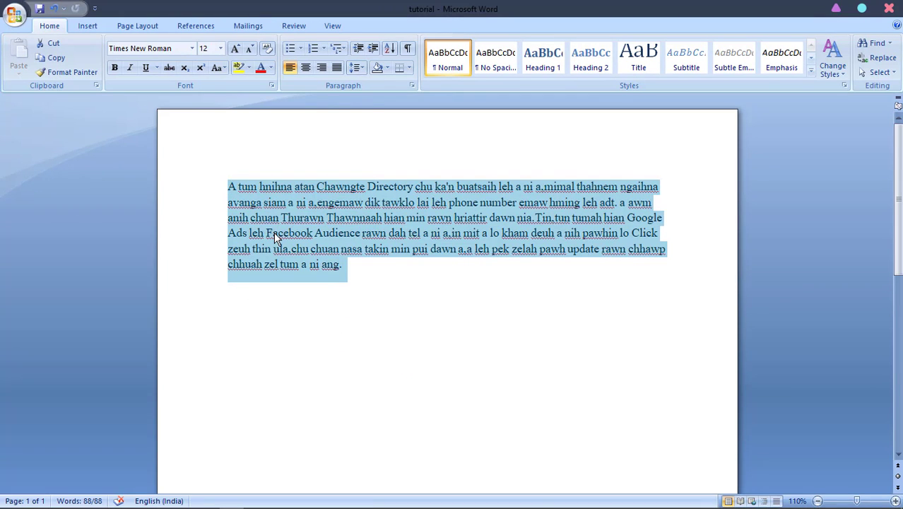
{"action": "key", "text": "ctrl+a"}
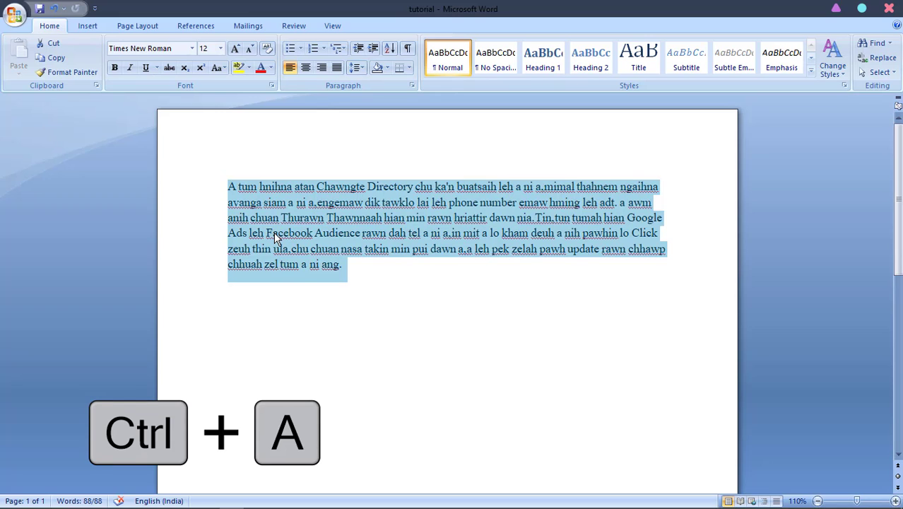
{"action": "key", "text": "ctrl+a"}
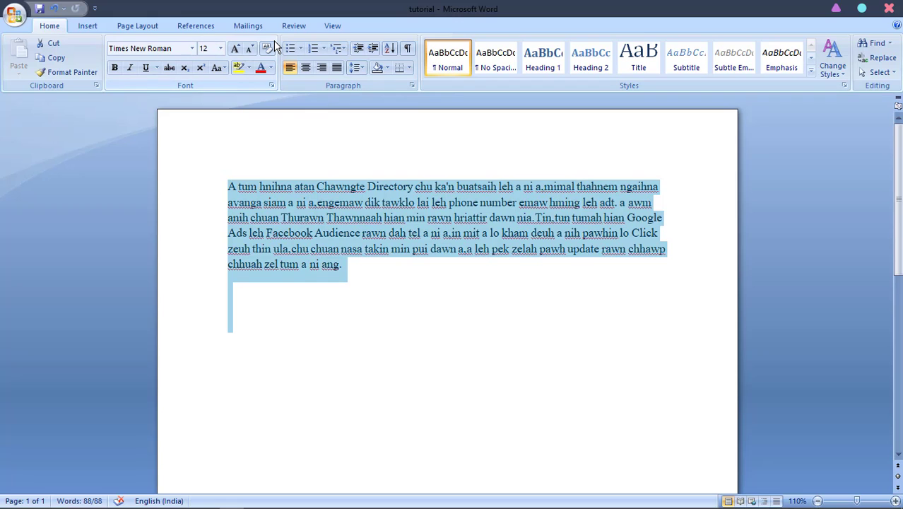
{"action": "left_click", "coordinate": [224, 69]}
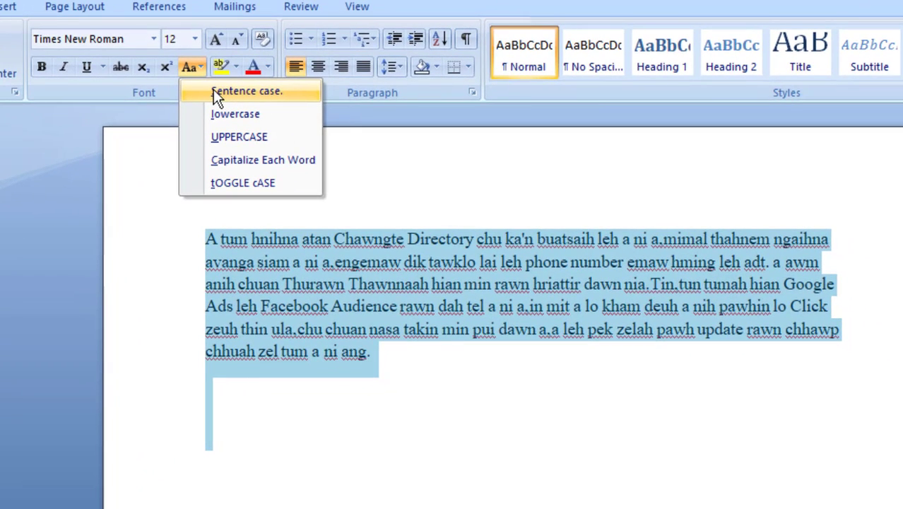
{"action": "left_click", "coordinate": [213, 91]}
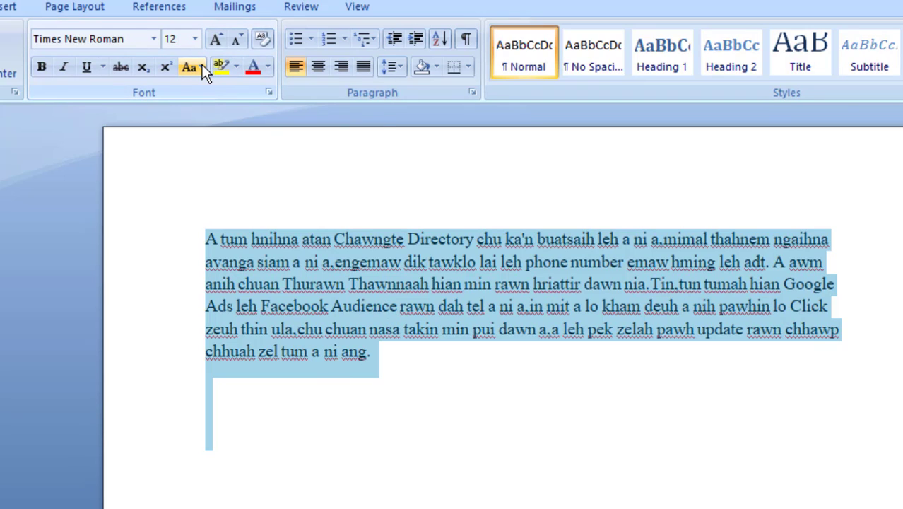
Change the case of the selected text to lowercase, and then to UPPERCASE
{"action": "left_click", "coordinate": [202, 65]}
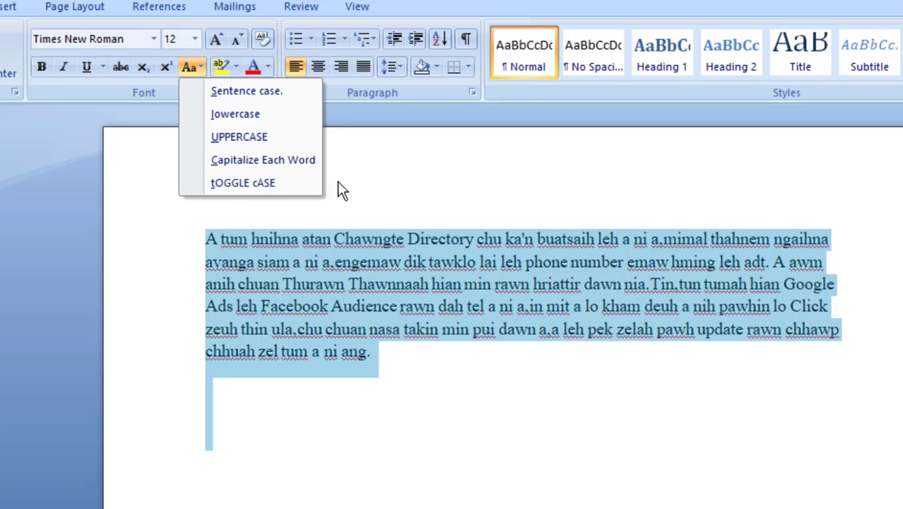
{"action": "left_click", "coordinate": [215, 111]}
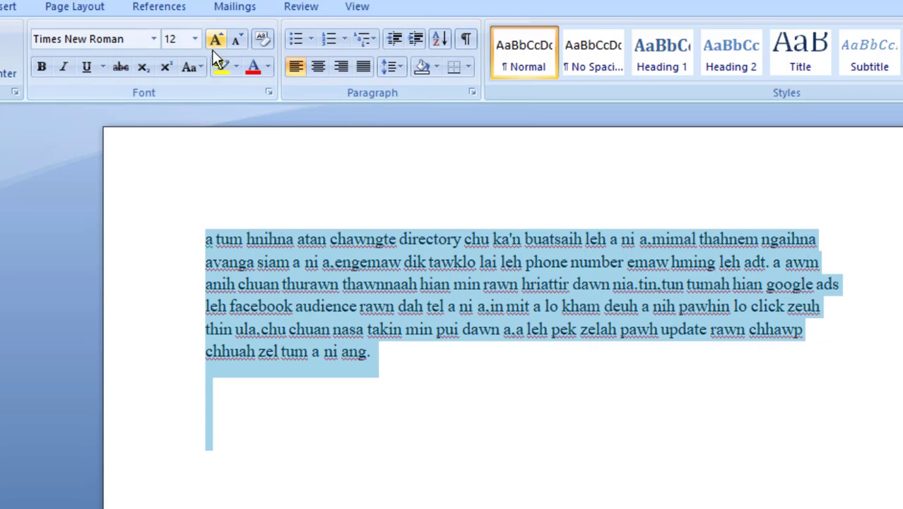
{"action": "left_click", "coordinate": [198, 69]}
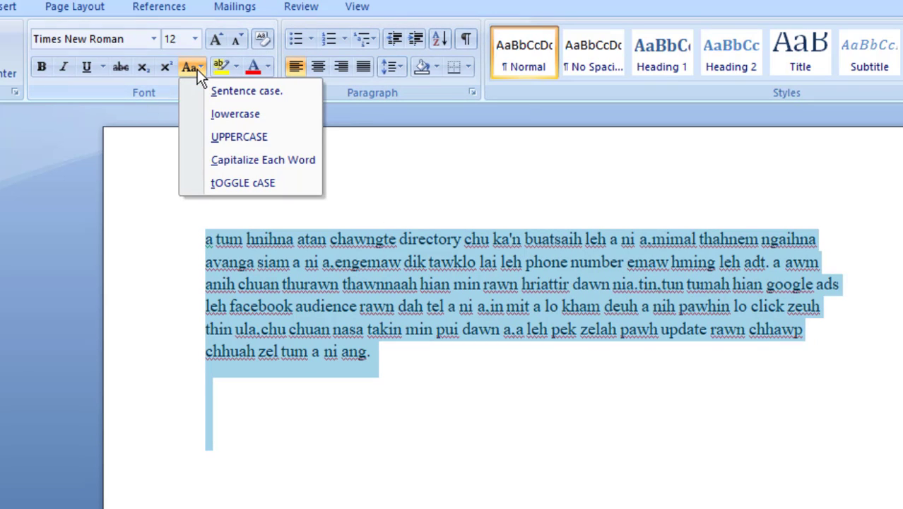
{"action": "left_click", "coordinate": [227, 141]}
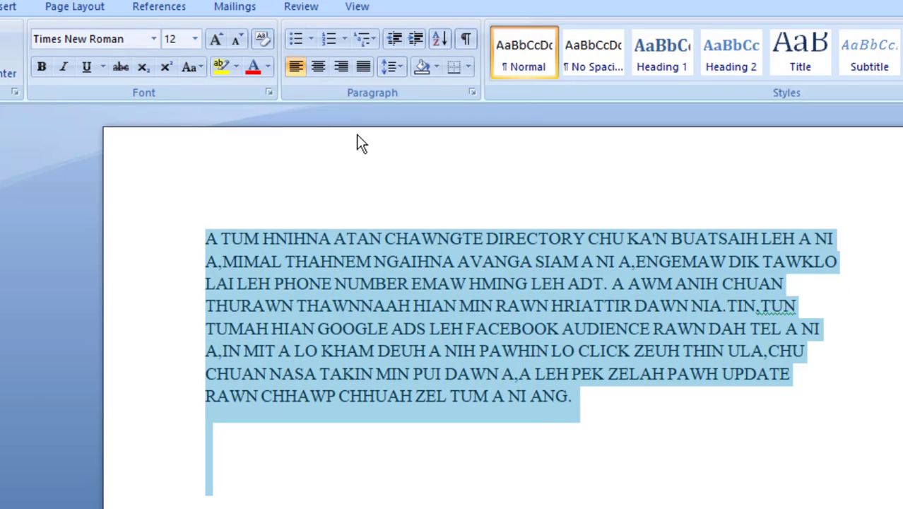
Change the case of the selected text to Capitalize Each Word, and then to tOGGLE cASE
{"action": "left_click", "coordinate": [199, 71]}
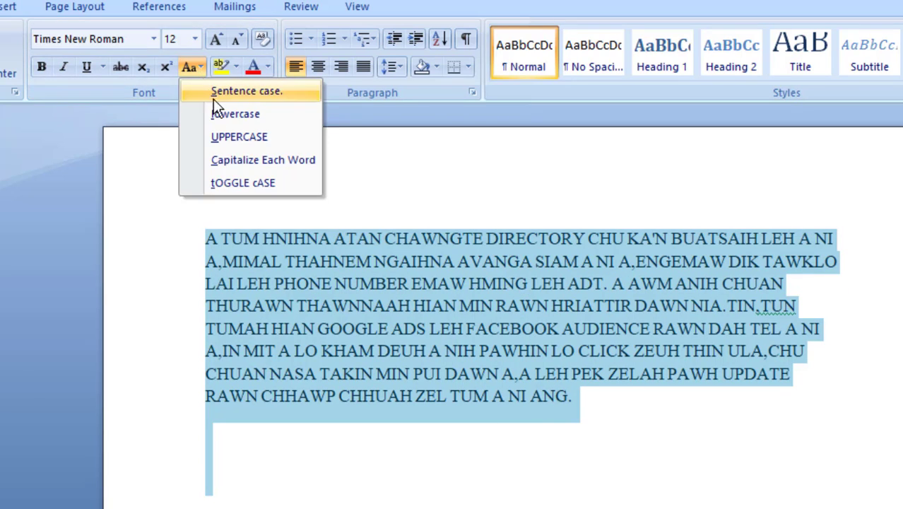
{"action": "left_click", "coordinate": [235, 162]}
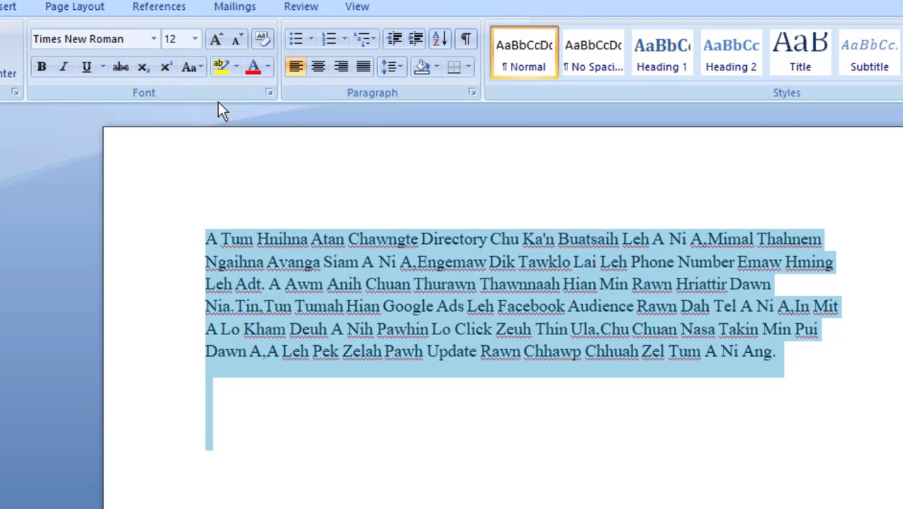
{"action": "left_click", "coordinate": [201, 68]}
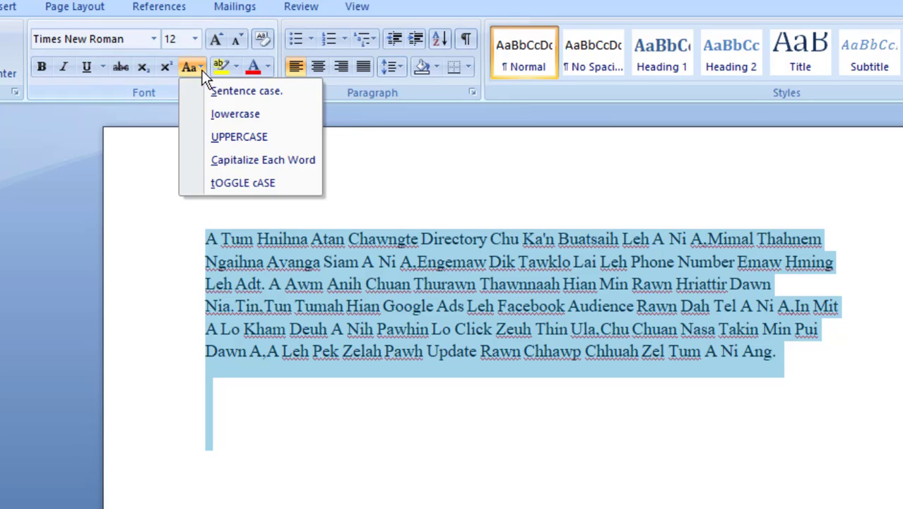
{"action": "left_click", "coordinate": [235, 185]}
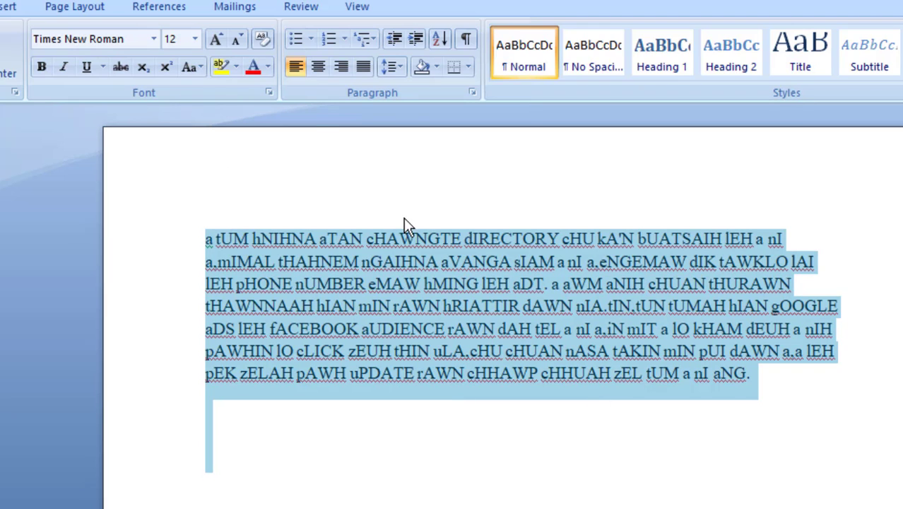
Convert the toggled-case text back to Sentence case and deselect it
{"action": "left_click", "coordinate": [198, 65]}
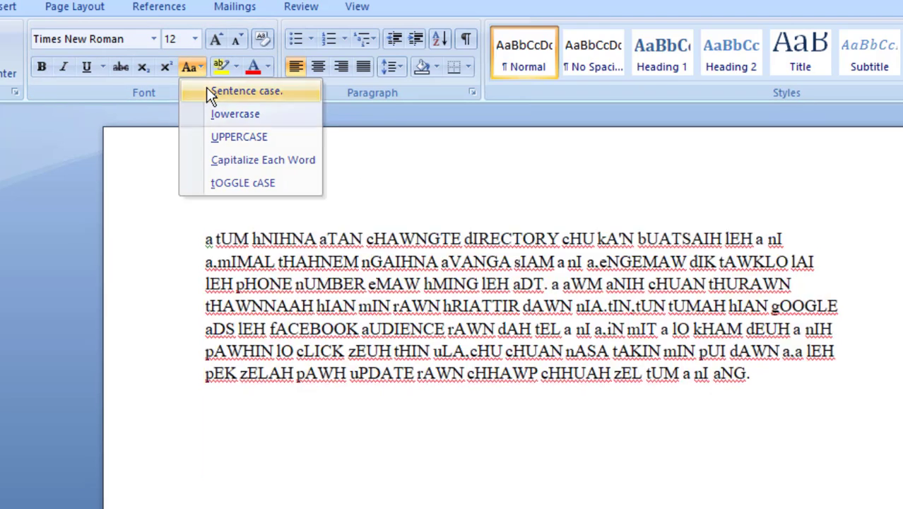
{"action": "left_click", "coordinate": [208, 91]}
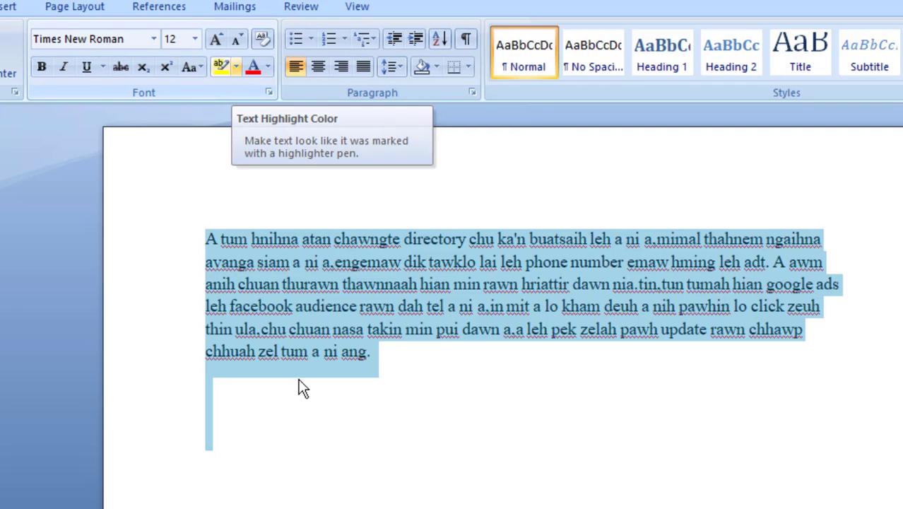
{"action": "left_click", "coordinate": [306, 406]}
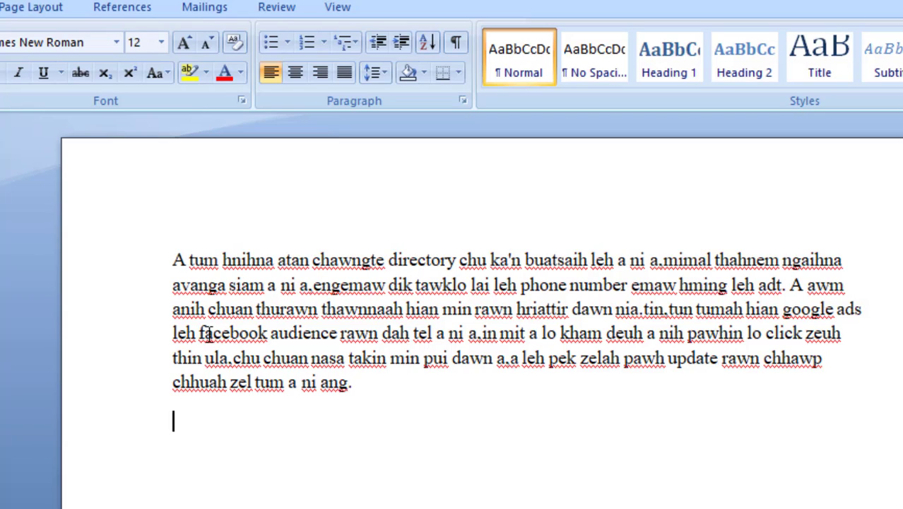
Highlight the words "facebook audience" in the fourth line in yellow
{"action": "left_click_drag", "start_coordinate": [200, 333], "coordinate": [311, 334]}
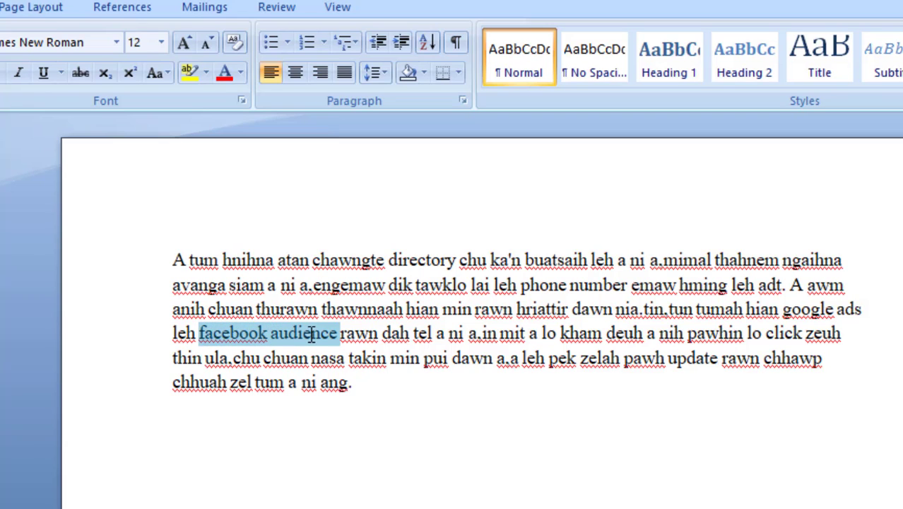
{"action": "left_click", "coordinate": [207, 74]}
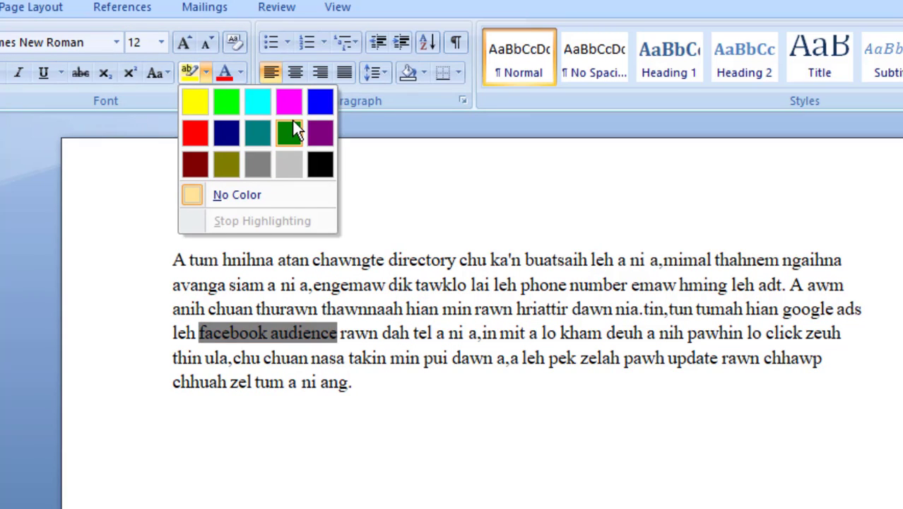
{"action": "left_click", "coordinate": [204, 95]}
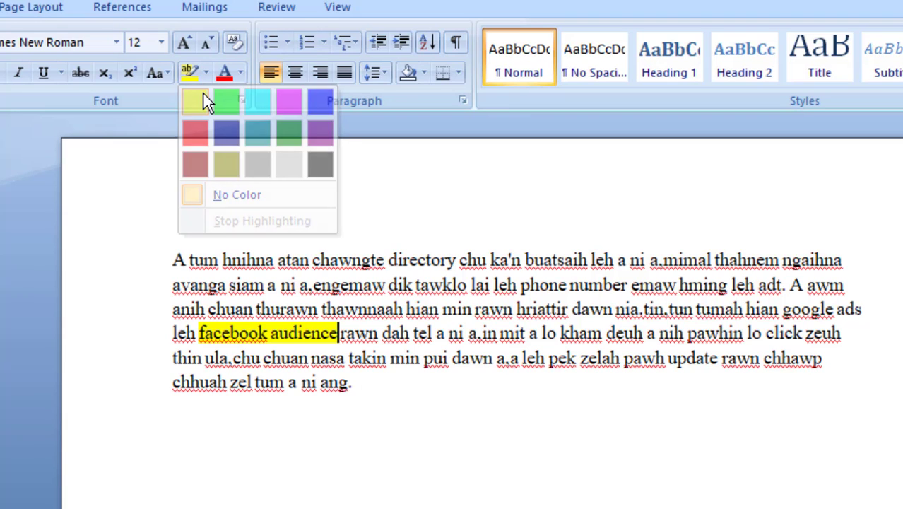
{"action": "key", "text": "ctrl+End"}
{"action": "key", "text": "ctrl+u"}
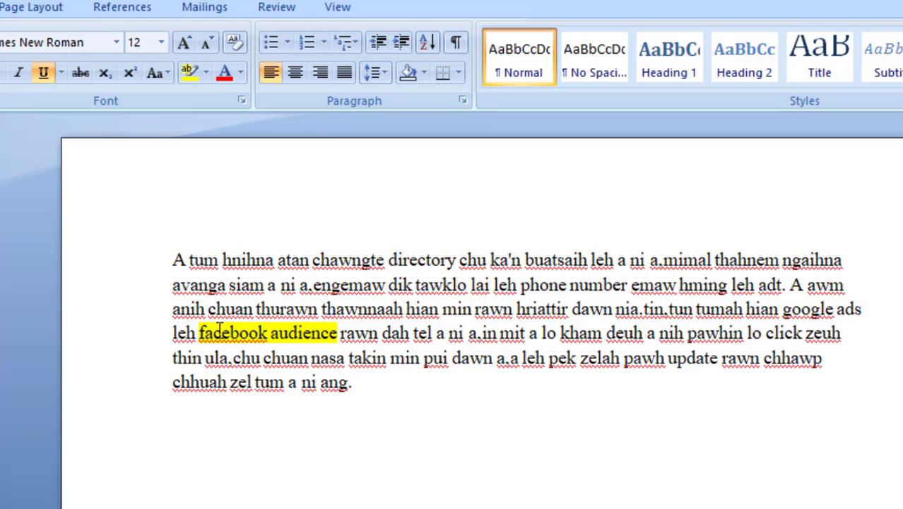
Remove the yellow highlight from "facebook audience" by setting the highlight to No Color
{"action": "left_click_drag", "start_coordinate": [200, 333], "coordinate": [314, 333]}
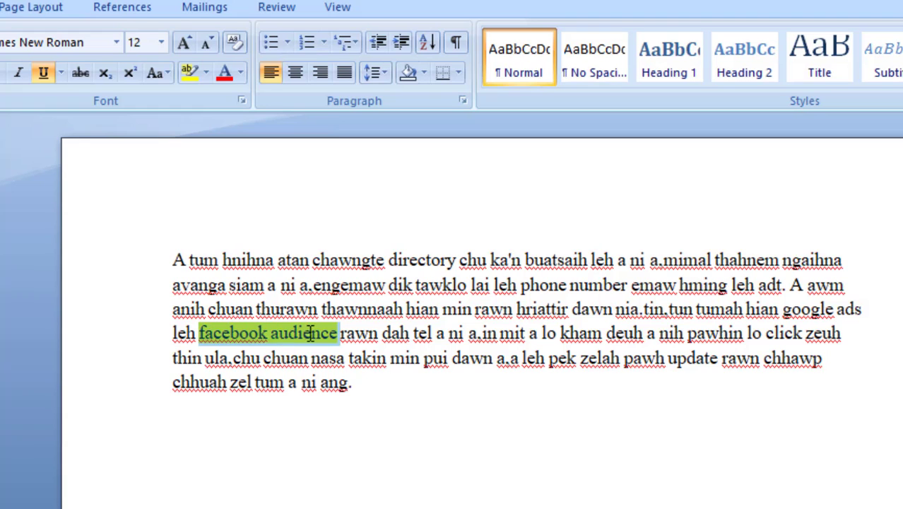
{"action": "left_click", "coordinate": [202, 76]}
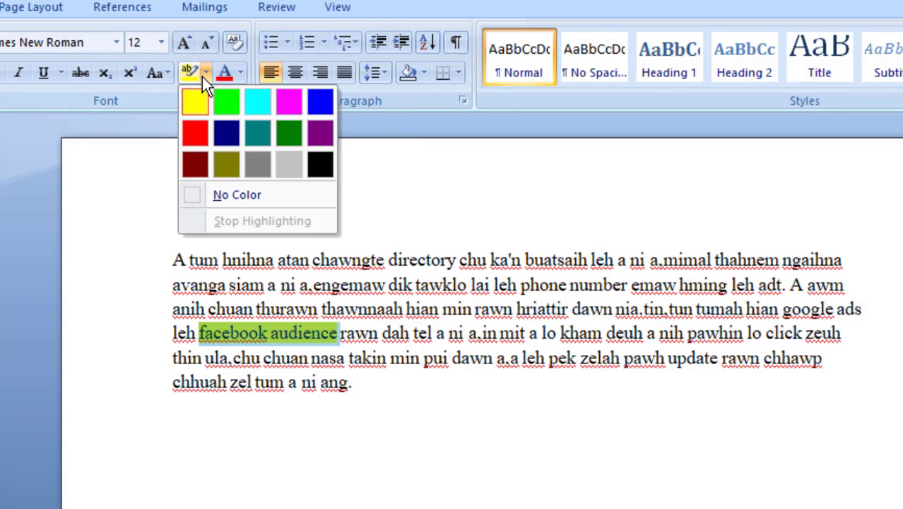
{"action": "left_click", "coordinate": [221, 196]}
{"action": "left_click", "coordinate": [371, 493]}
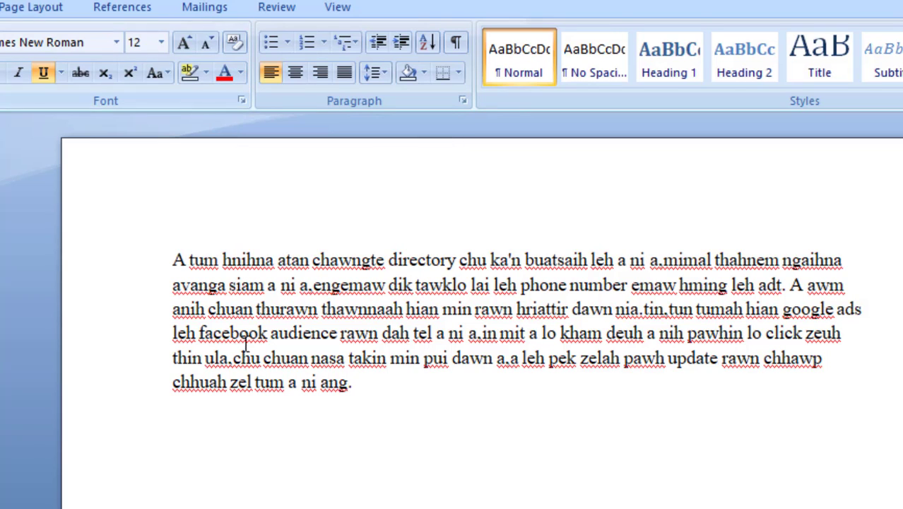
Set the font colour of "A tum hnihna atan chawngte directory" in the first line to the standard Purple
{"action": "left_click", "coordinate": [176, 260]}
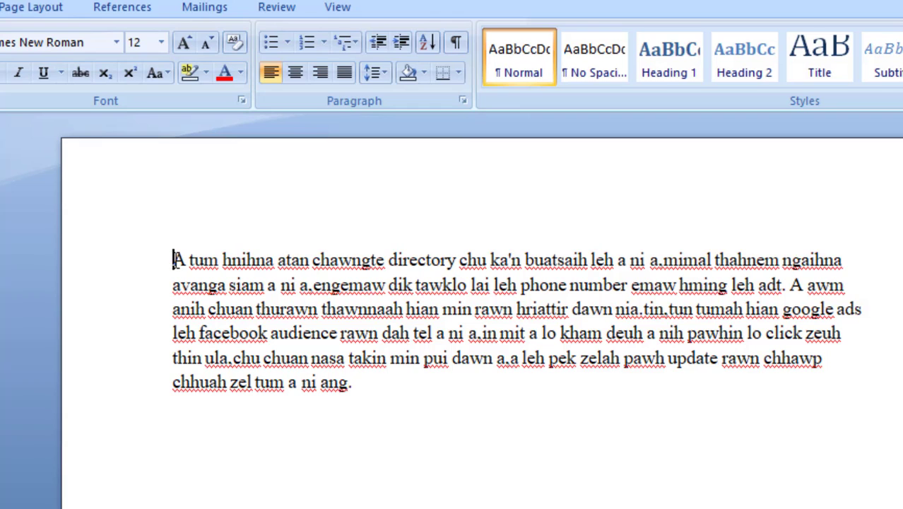
{"action": "left_click_drag", "start_coordinate": [178, 259], "coordinate": [462, 247]}
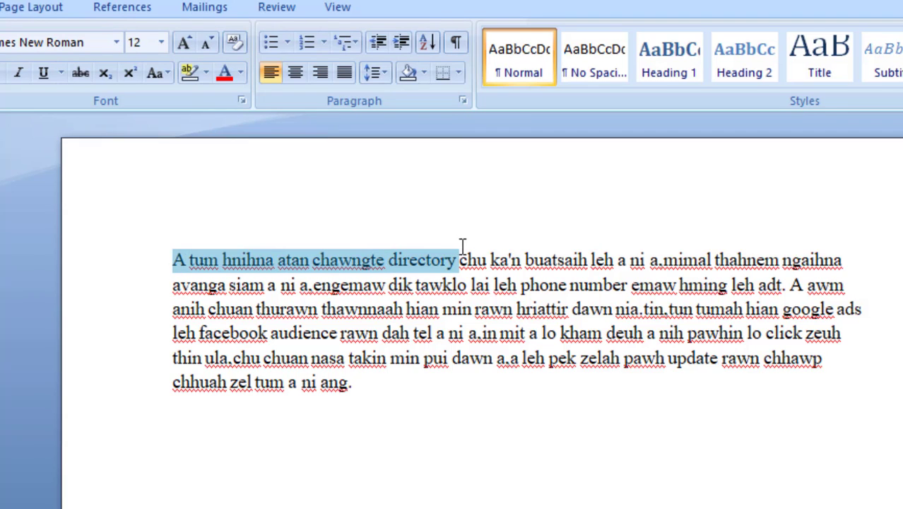
{"action": "left_click", "coordinate": [239, 75]}
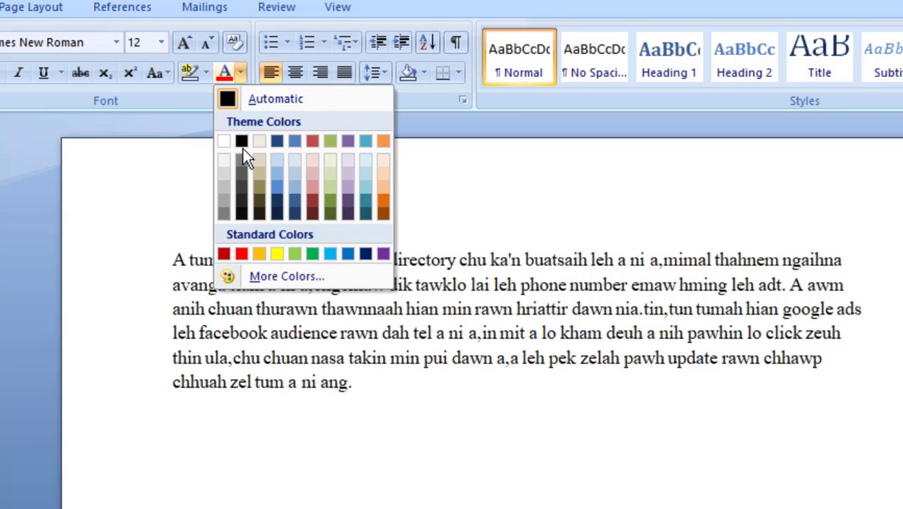
{"action": "left_click", "coordinate": [382, 255]}
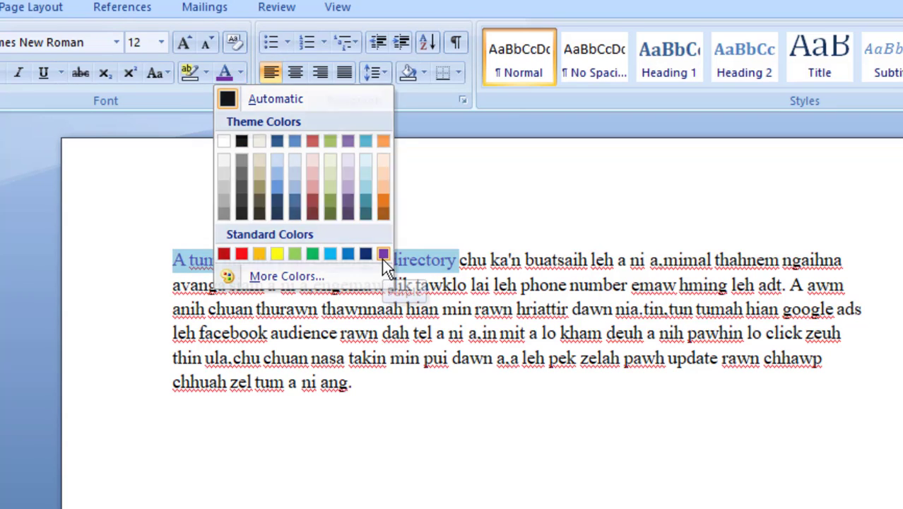
{"action": "left_click", "coordinate": [396, 369]}
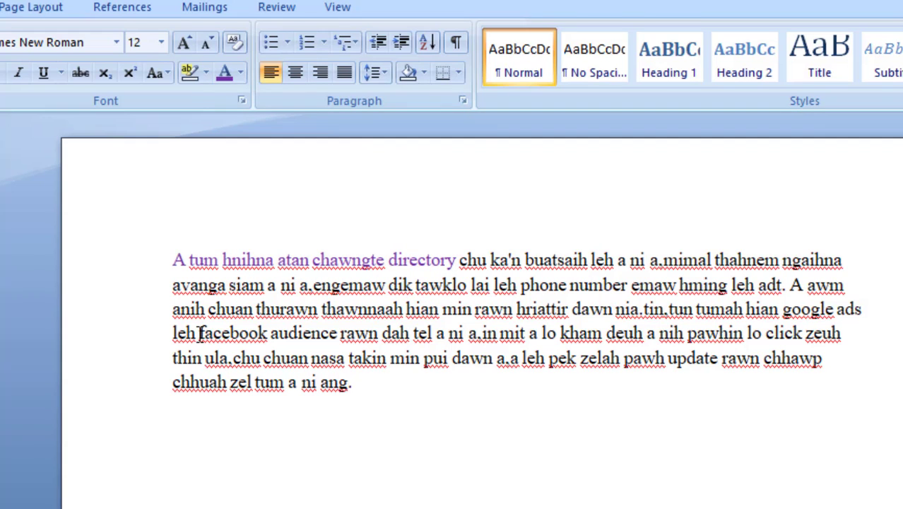
Set the font colour of "facebook audience" in the fourth line to the standard Purple
{"action": "left_click_drag", "start_coordinate": [199, 334], "coordinate": [311, 336]}
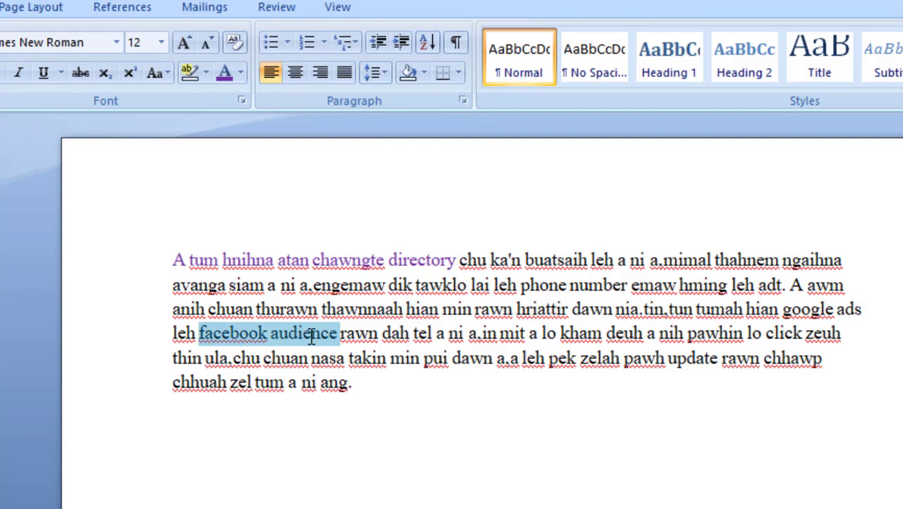
{"action": "left_click", "coordinate": [240, 74]}
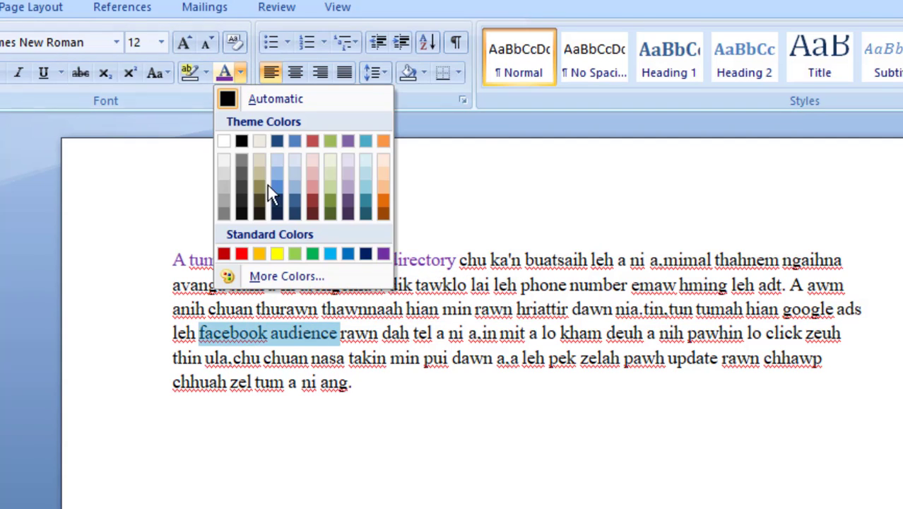
{"action": "left_click", "coordinate": [383, 254]}
{"action": "left_click", "coordinate": [407, 450]}
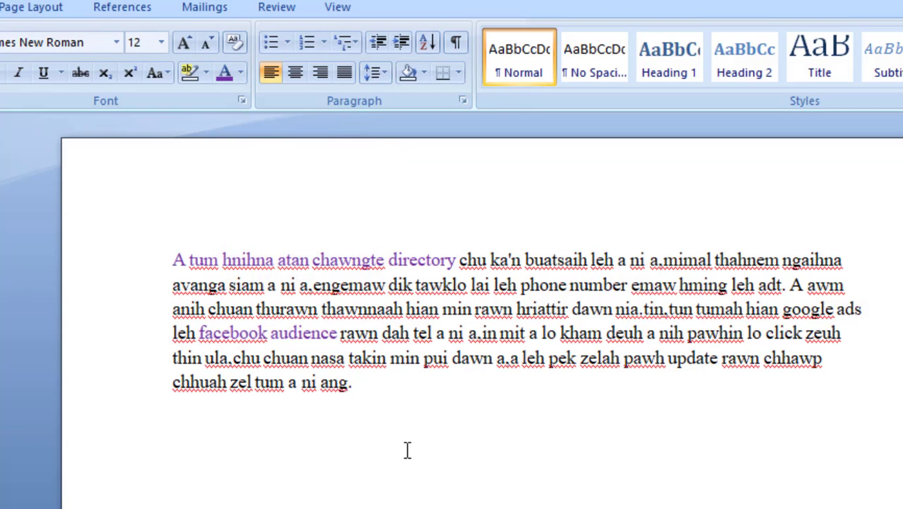
Set the font colour of the whole paragraph to the darkest orange theme shade
{"action": "key", "text": "ctrl+a"}
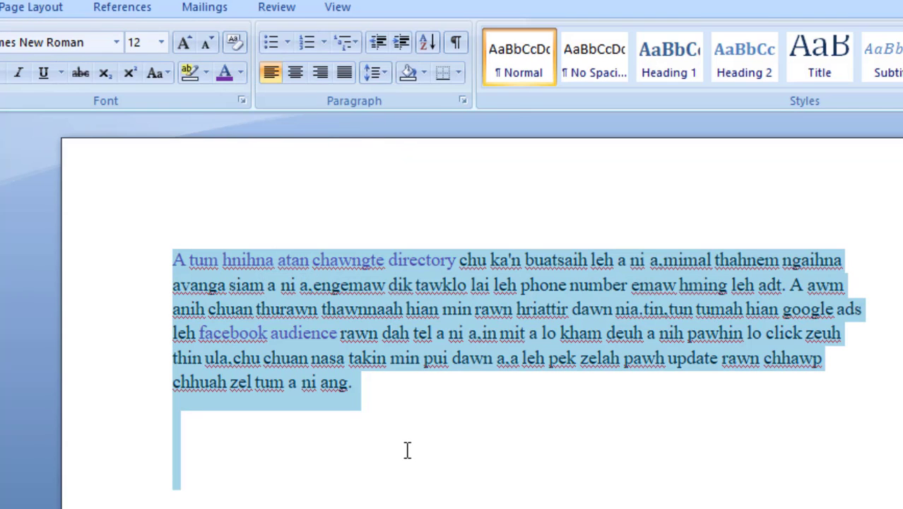
{"action": "left_click", "coordinate": [373, 404]}
{"action": "left_click", "coordinate": [369, 398]}
{"action": "left_click_drag", "start_coordinate": [369, 398], "coordinate": [151, 267]}
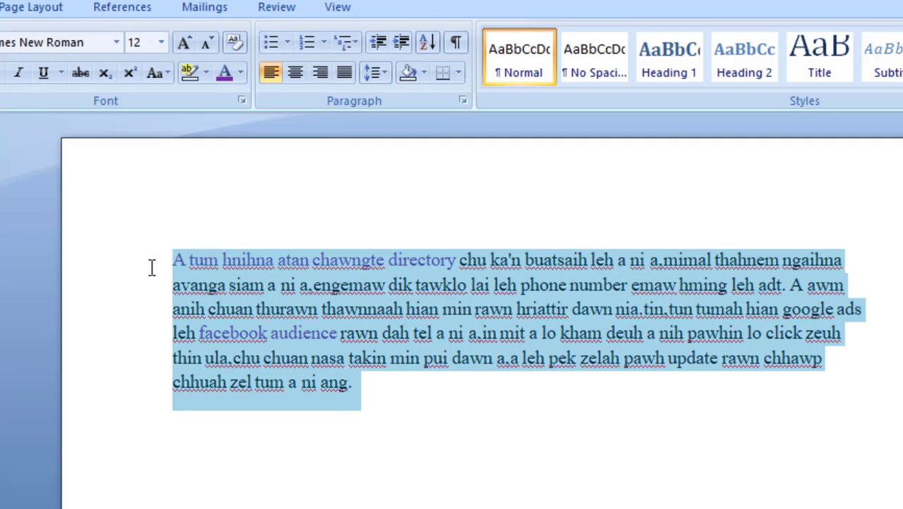
{"action": "left_click", "coordinate": [241, 74]}
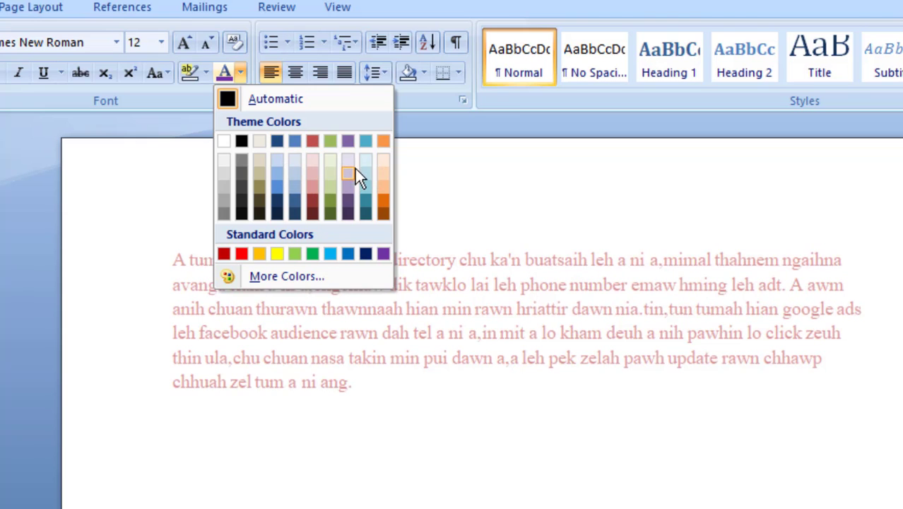
{"action": "left_click", "coordinate": [382, 214]}
{"action": "left_click", "coordinate": [381, 322]}
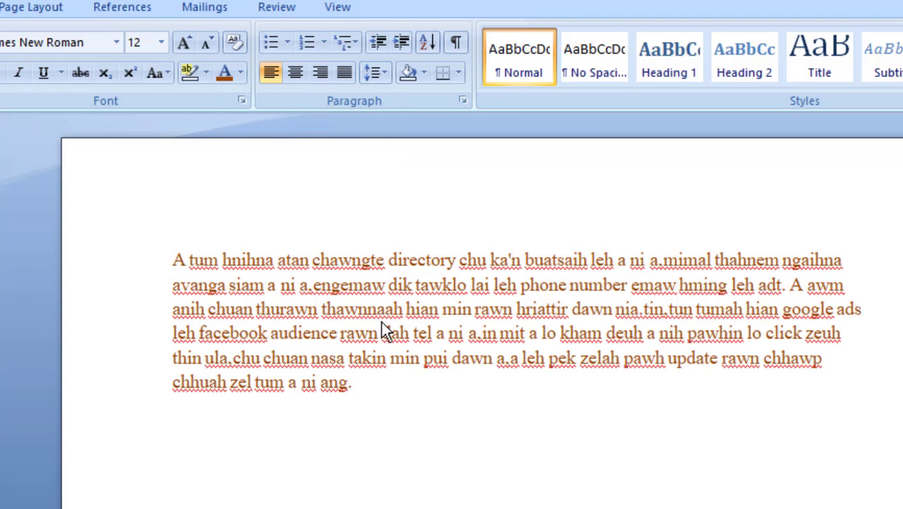